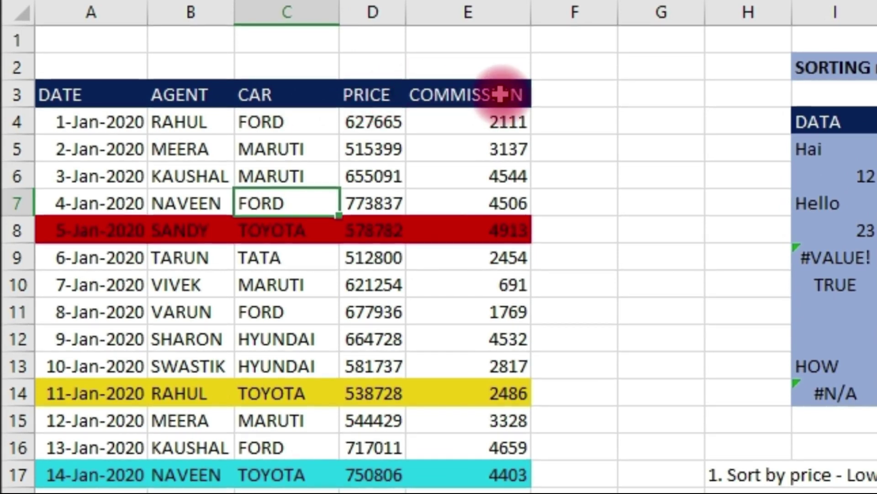
Step: Examine the car sales table from its header row down to the last record, and the list of sorting tasks beside it
scroll(183, 222, "down", 11)
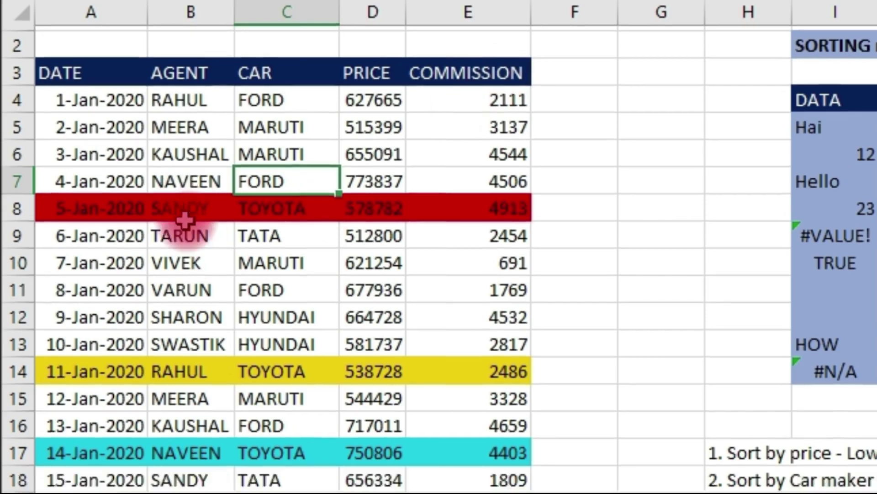
scroll(184, 221, "down", 18)
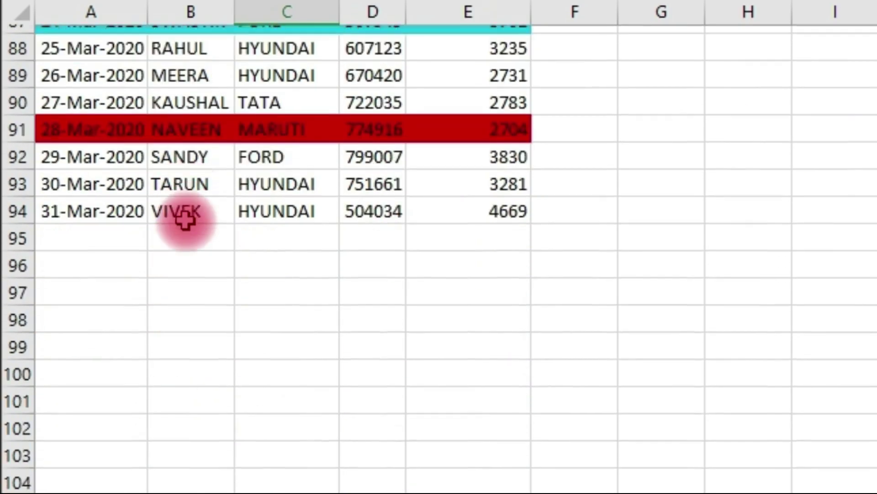
scroll(184, 221, "up", 20)
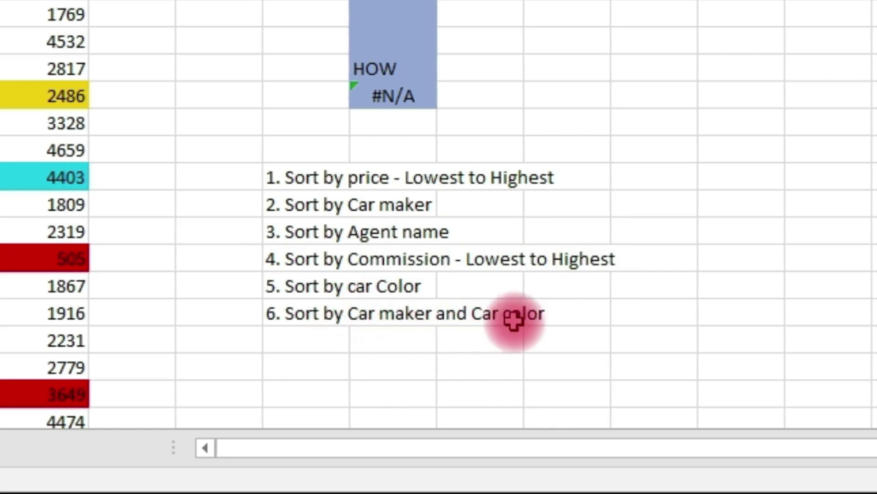
scroll(357, 363, "up", 1)
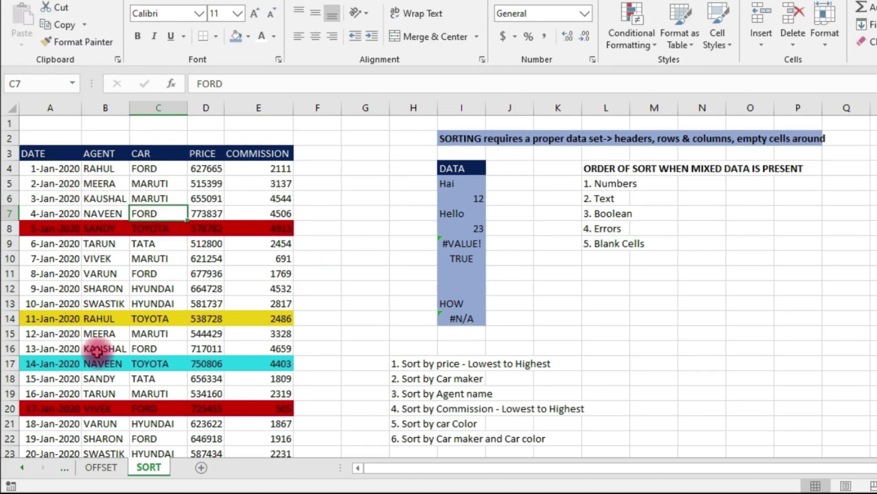
left_click(9, 153)
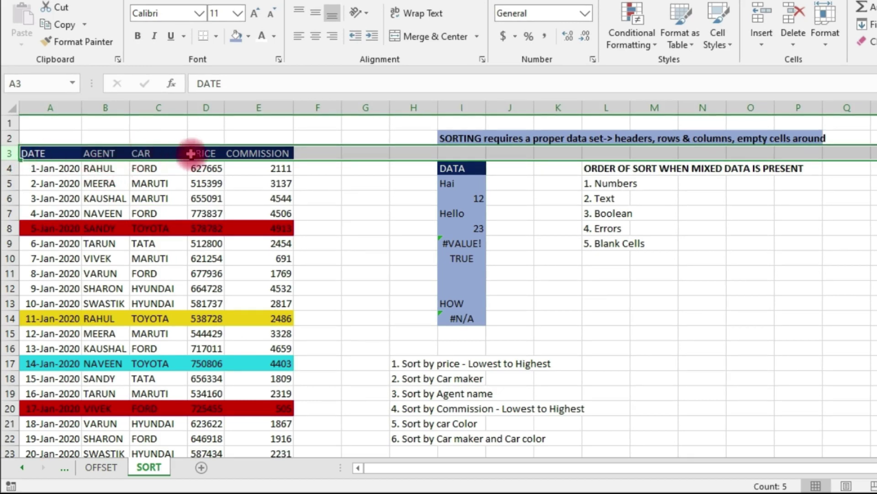
left_click(273, 158)
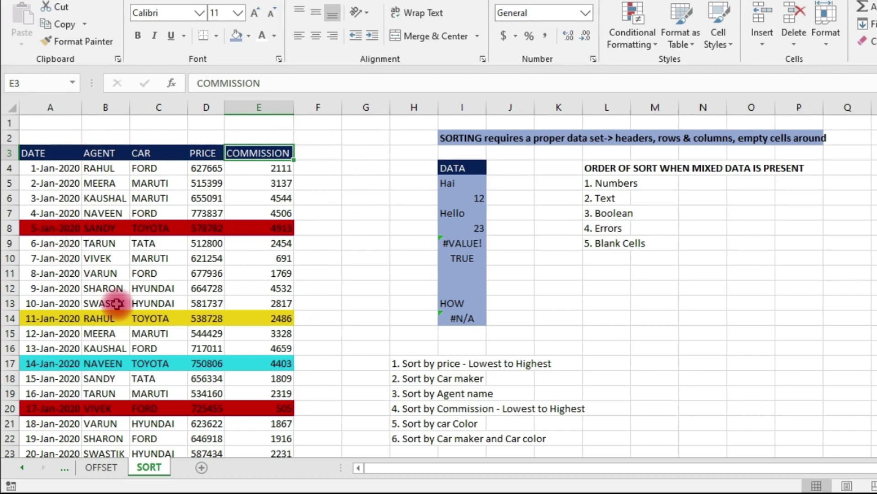
left_click(171, 262)
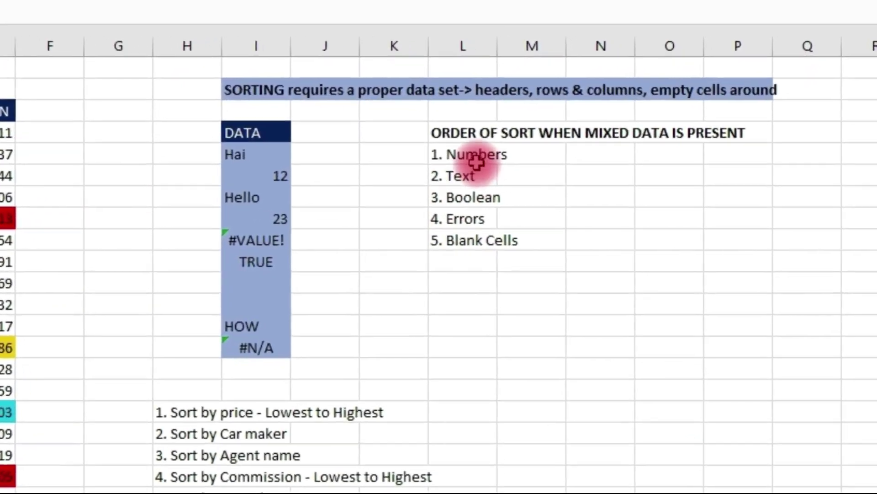
Step: Read through the listed sort order for mixed data, from Numbers to Blank Cells
left_click(618, 187)
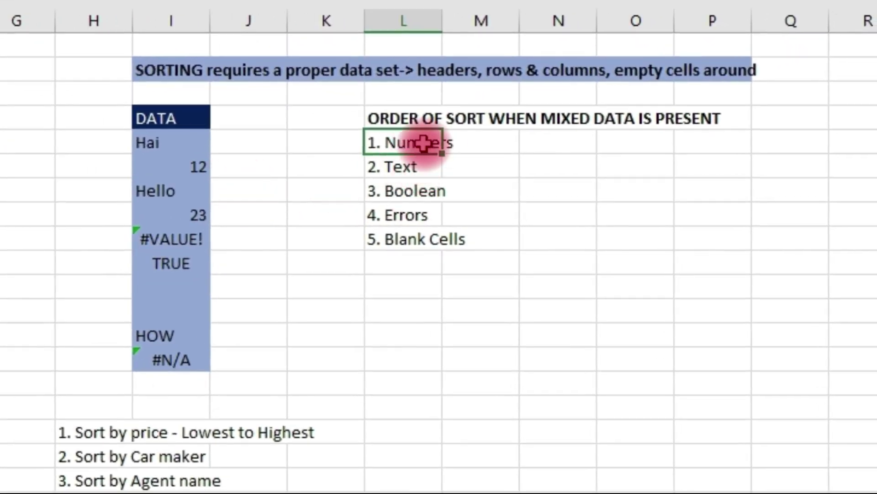
left_click(418, 169)
left_click(417, 194)
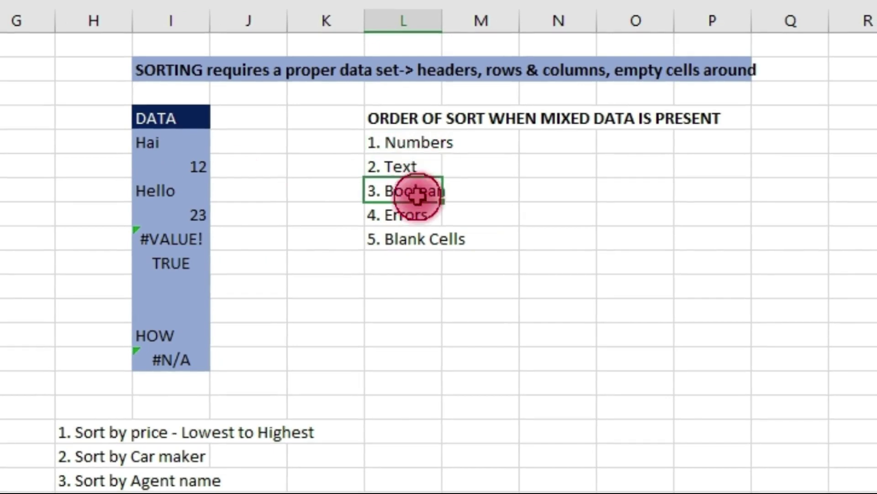
left_click(407, 219)
left_click(397, 243)
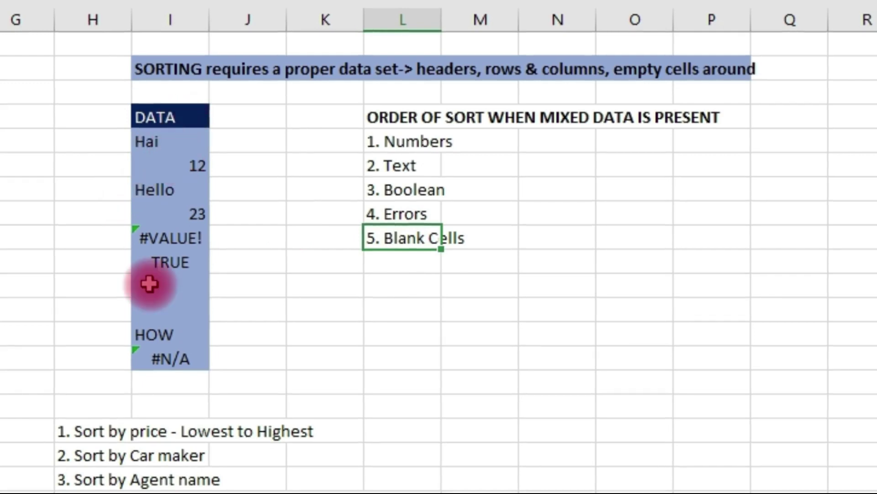
Step: Sort the mixed-type list under the DATA header in ascending order
left_click_drag(169, 116, 156, 354)
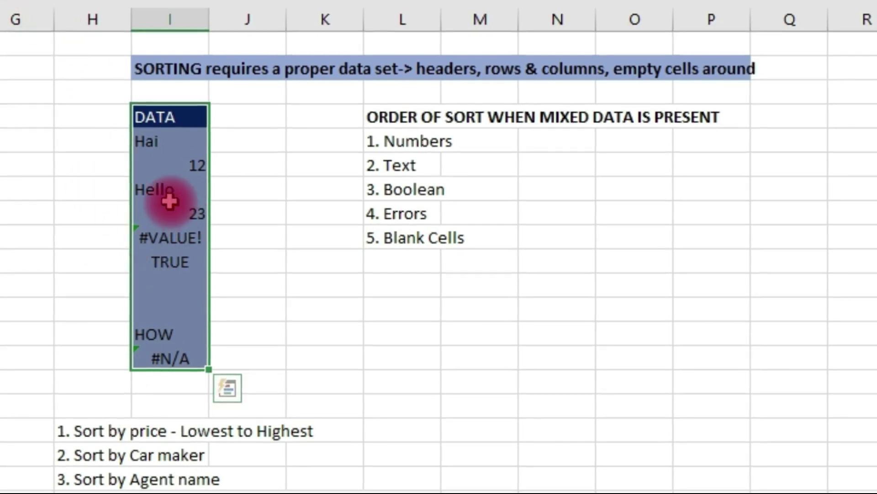
right_click(160, 142)
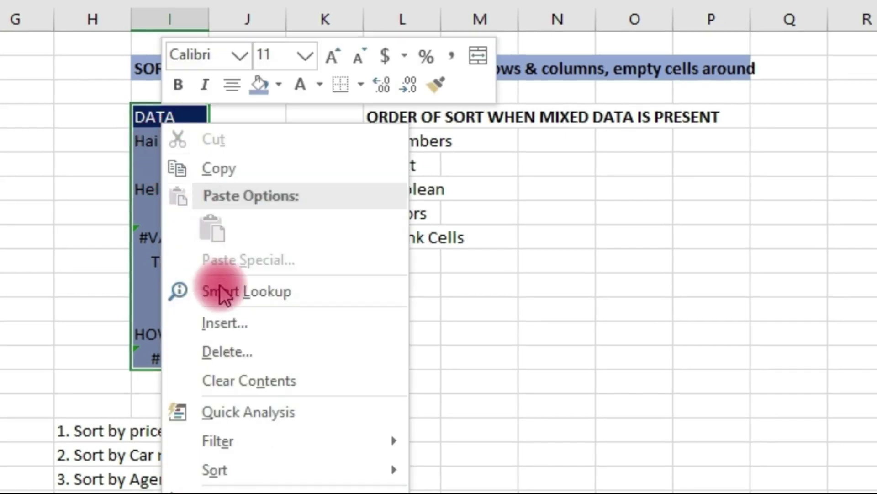
mouse_move(253, 470)
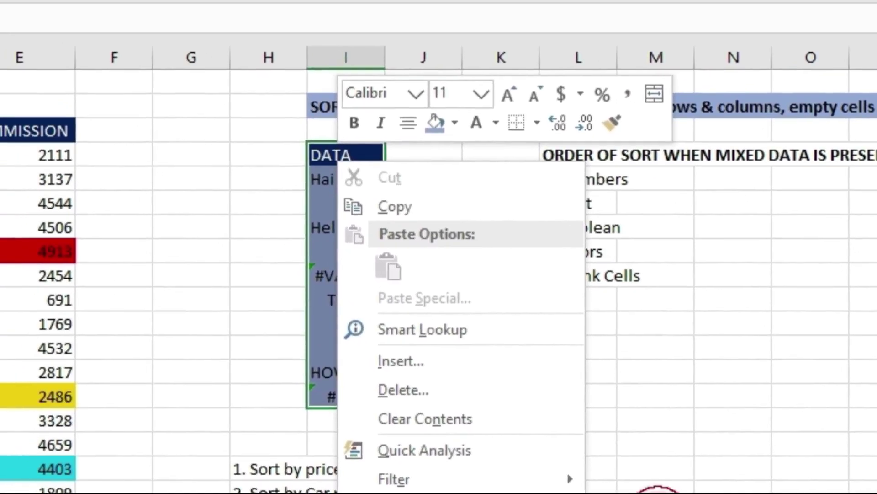
left_click(631, 493)
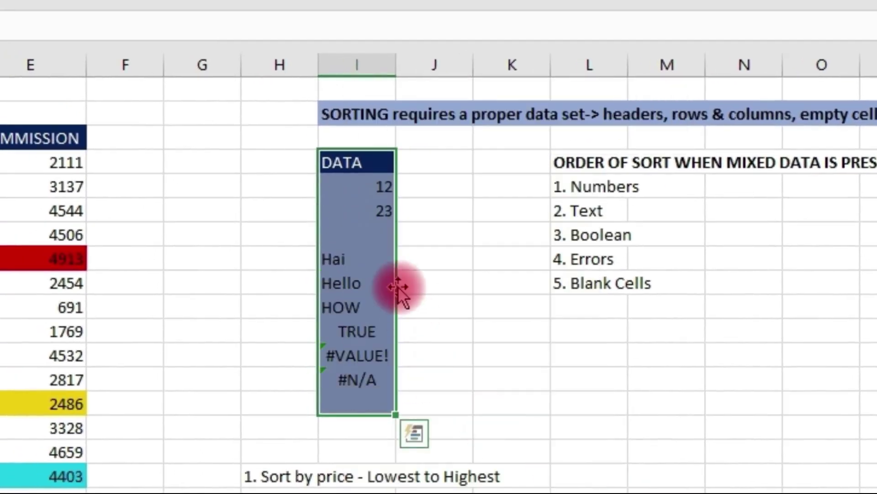
Step: Check the numbers in the sorted DATA list and inspect the empty-looking cell above "Hai" for hidden content
left_click(356, 200)
left_click(370, 190)
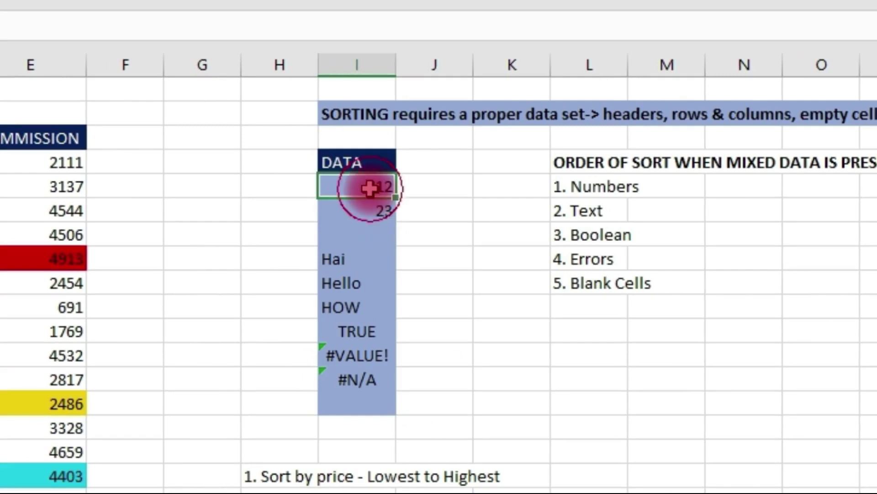
left_click(372, 219)
left_click(371, 252)
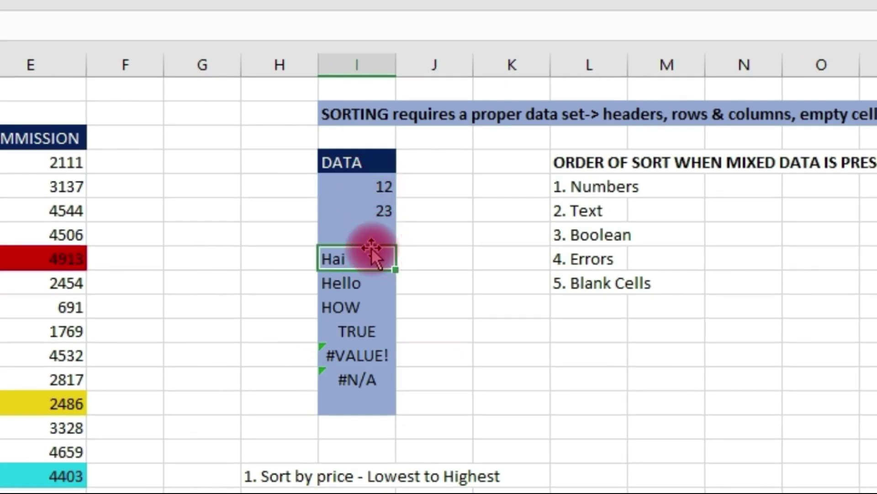
left_click(373, 237)
double_click(375, 238)
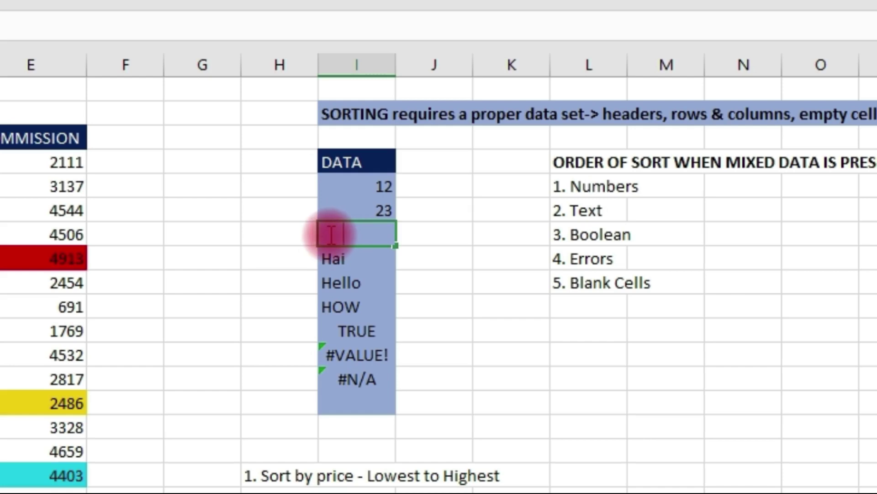
left_click(380, 211)
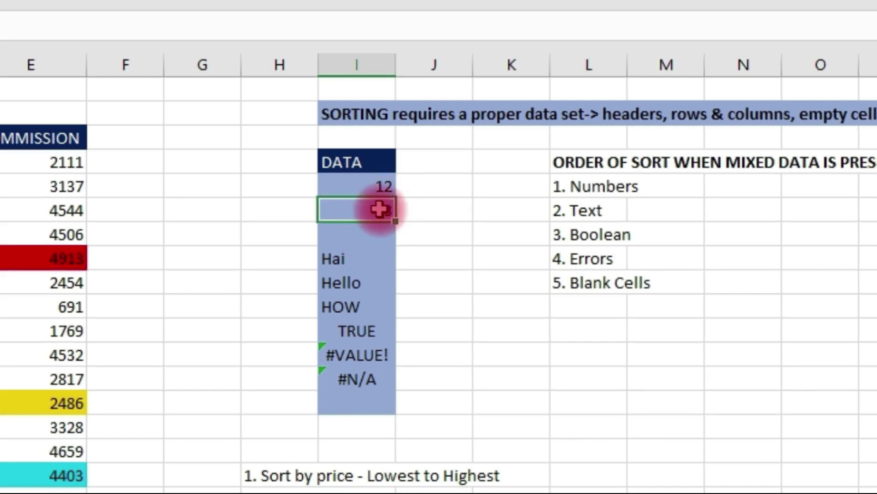
Step: Go through the sorted DATA list entry by entry, comparing numbers, text, boolean, errors and blank cell with the listed order
left_click(378, 186)
left_click(377, 209)
left_click(368, 238)
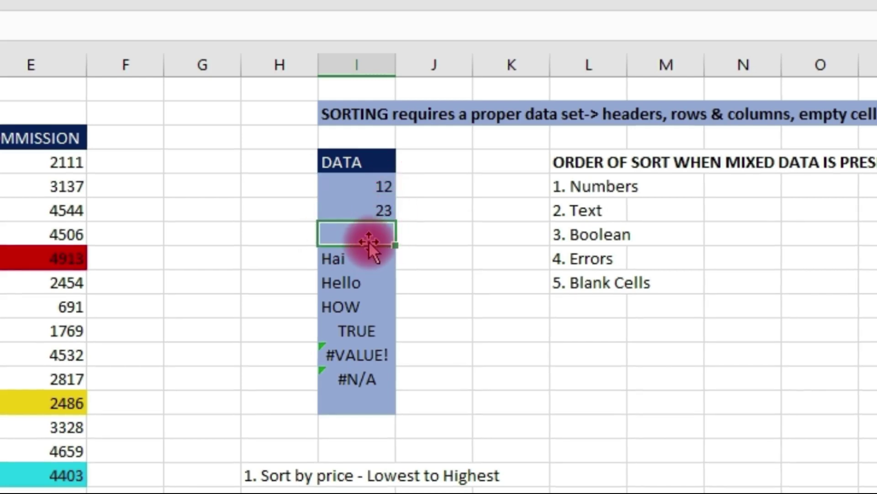
left_click(358, 264)
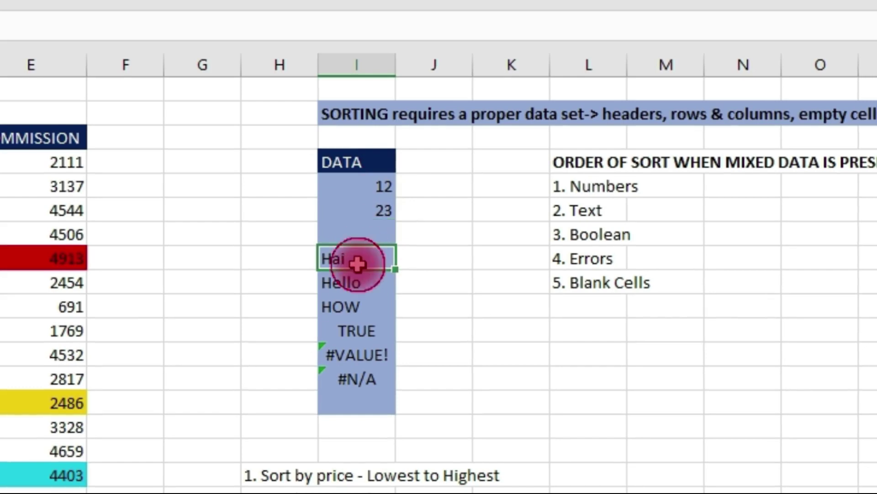
left_click(366, 285)
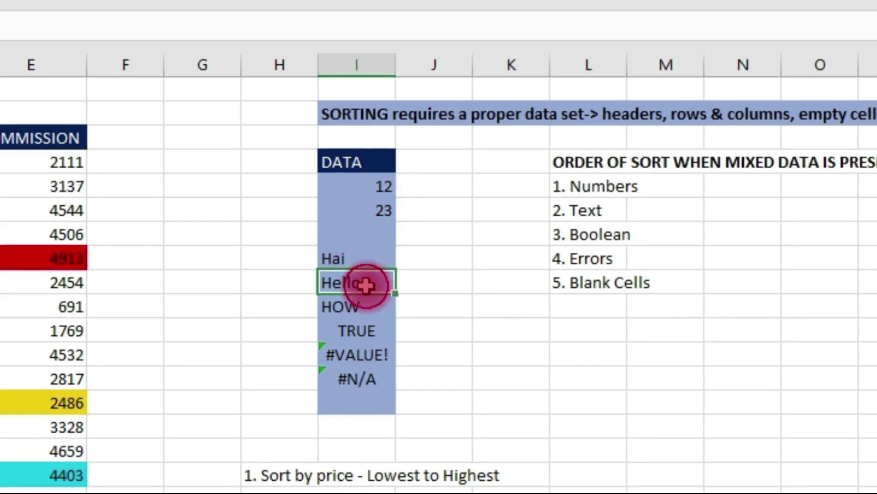
left_click(364, 311)
left_click(364, 334)
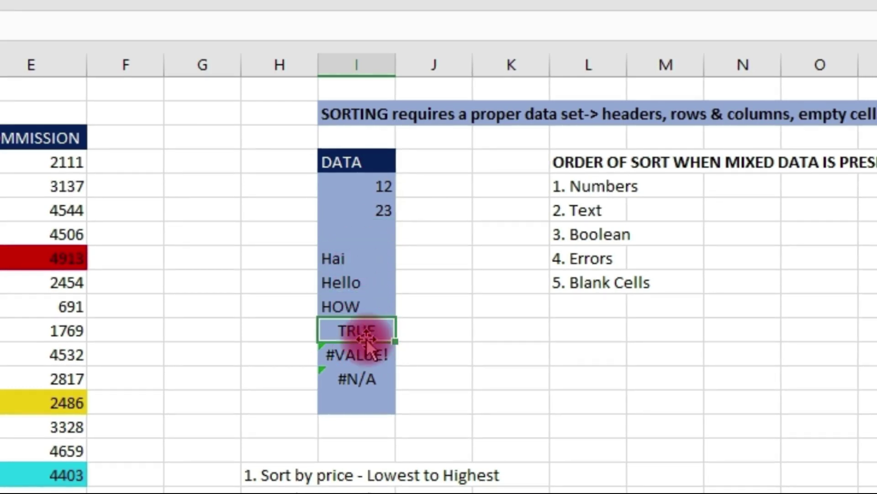
left_click(365, 355)
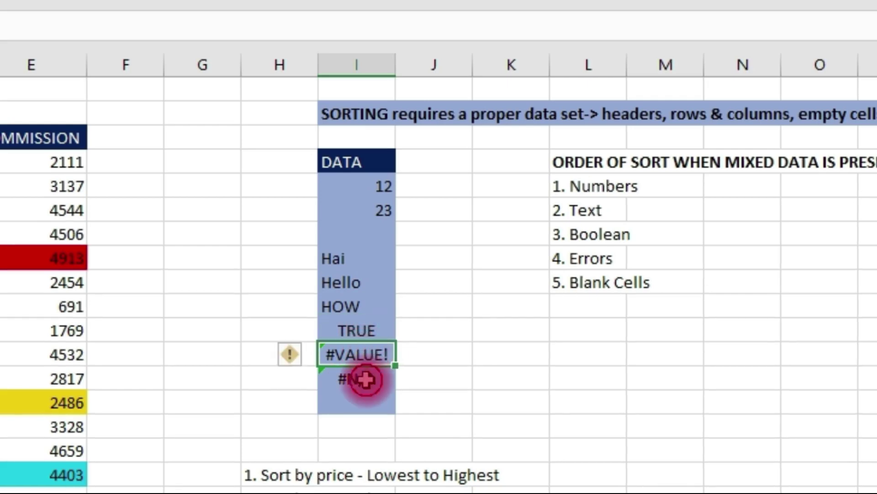
left_click(364, 379)
left_click(362, 406)
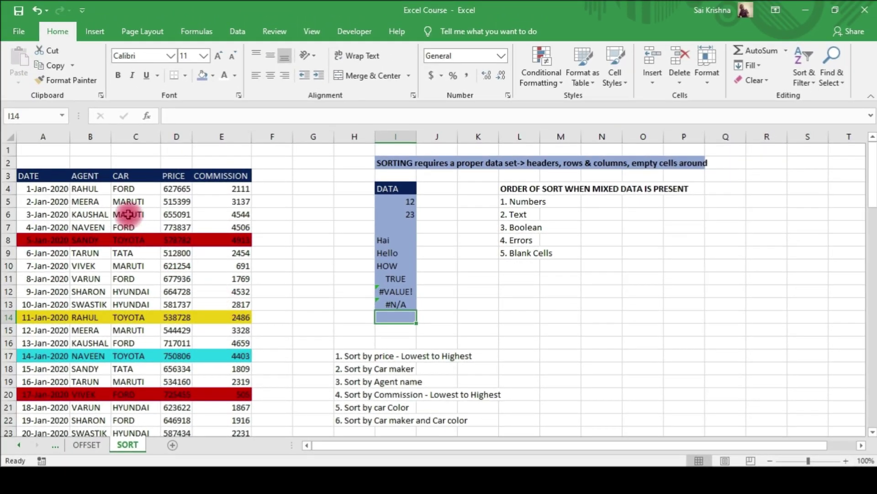
Step: Open the Sort dialog for the car sales table and move it down over the sheet, clear of the sorting task list
left_click(129, 214)
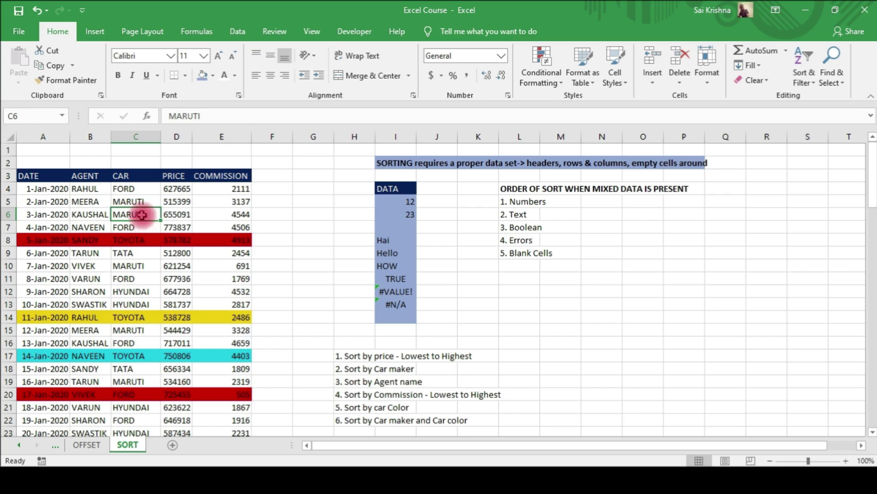
right_click(143, 215)
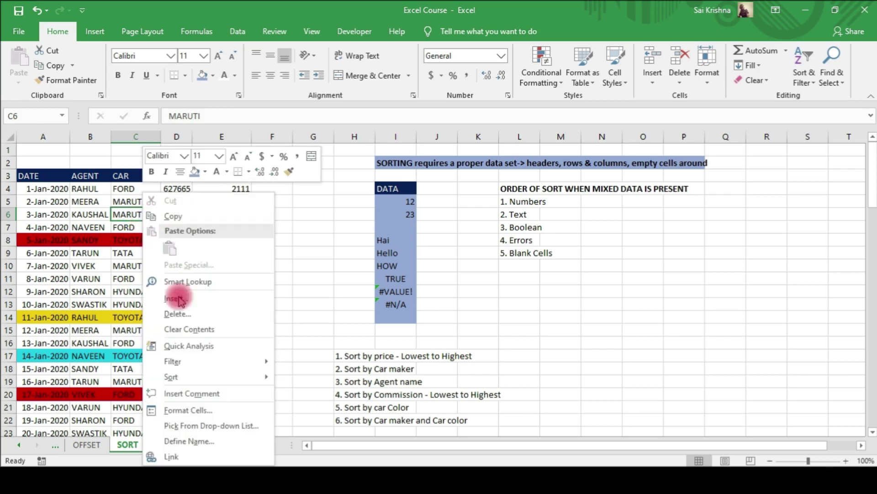
left_click(62, 219)
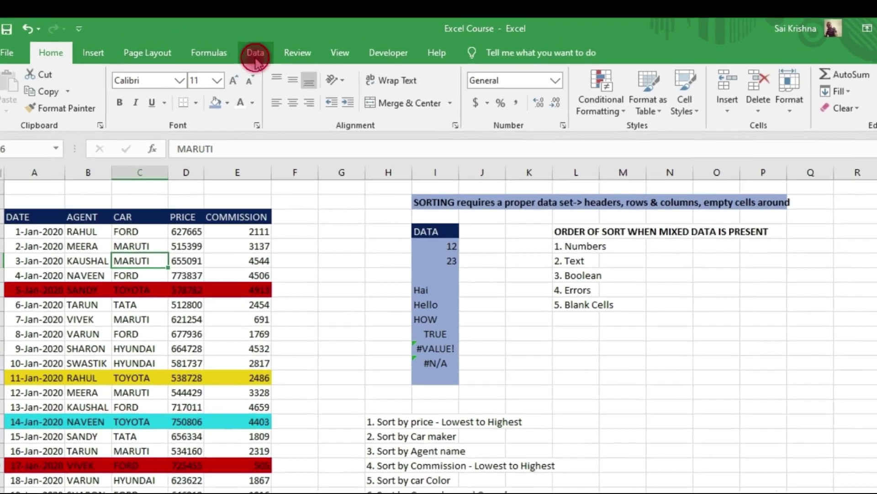
left_click(256, 58)
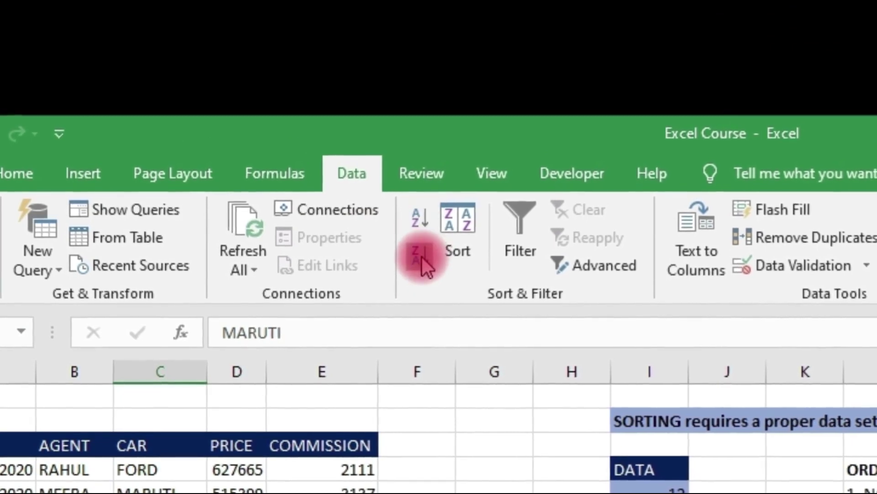
left_click(452, 237)
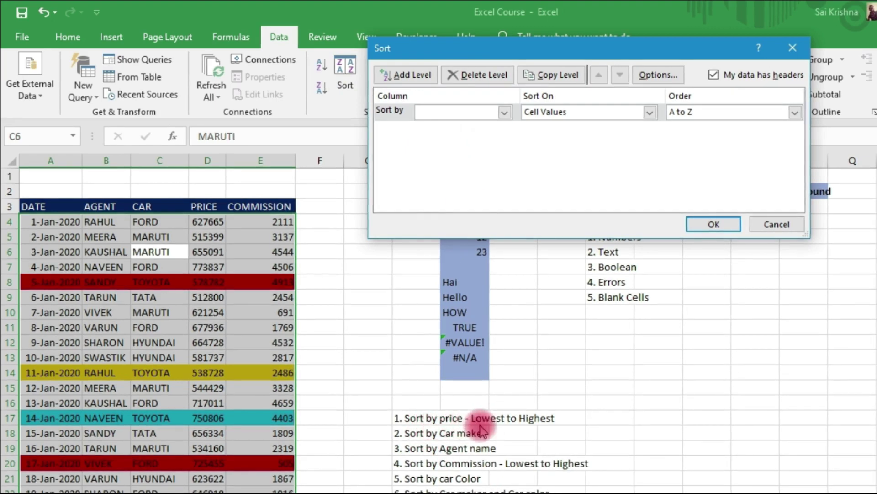
left_click_drag(559, 48, 519, 190)
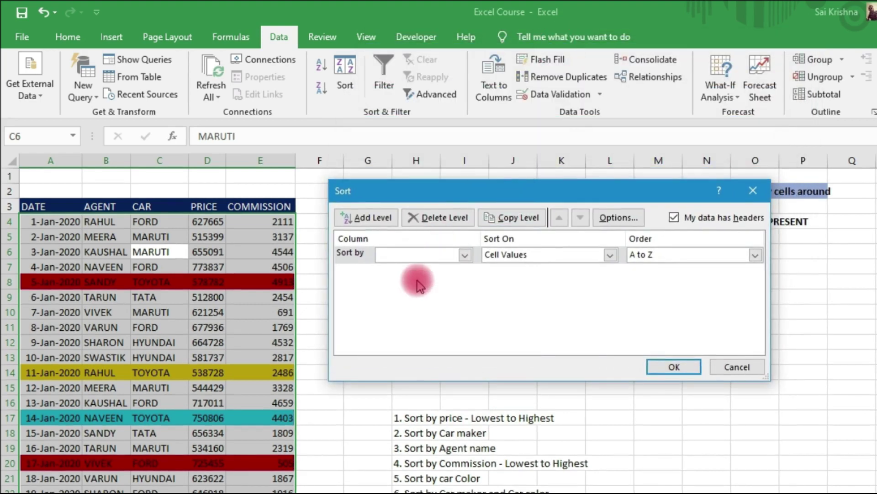
Step: Sort the car sales table by PRICE on cell values, from smallest to largest
left_click(464, 254)
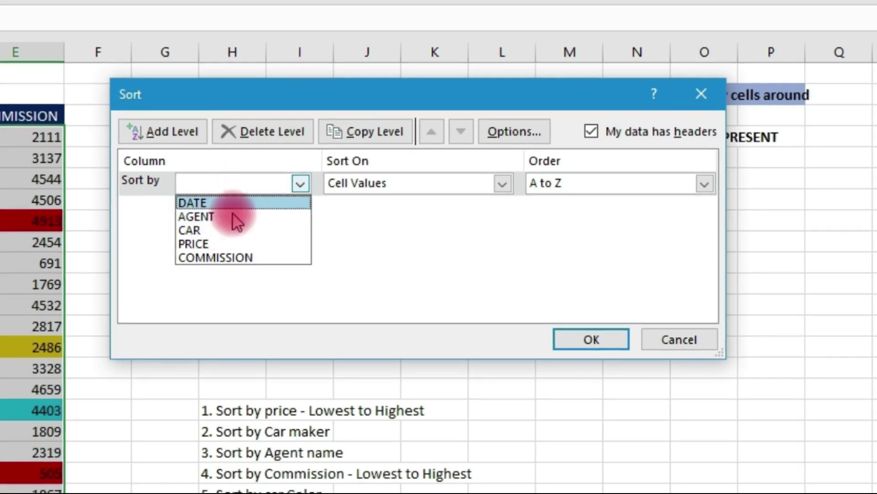
left_click(217, 244)
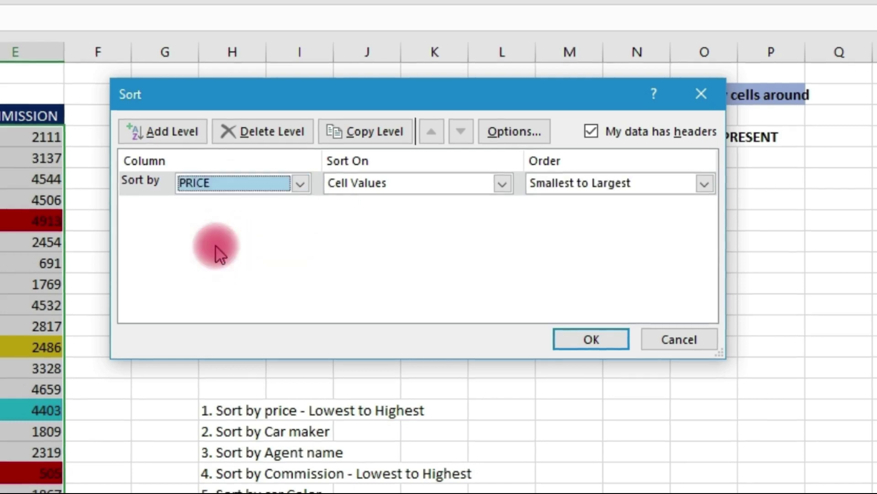
left_click(503, 183)
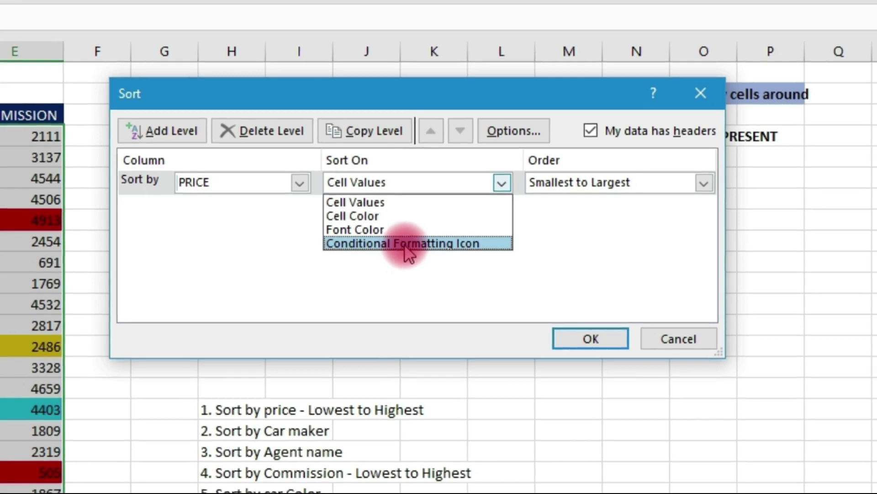
left_click(388, 204)
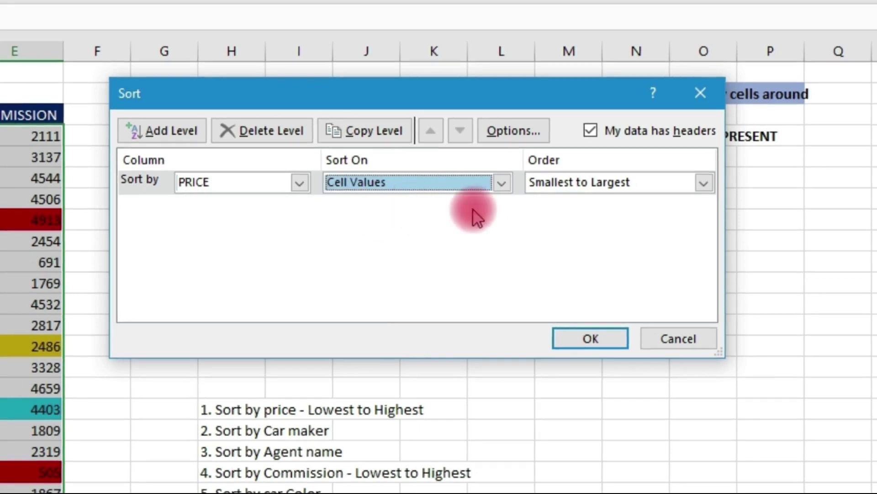
left_click(626, 184)
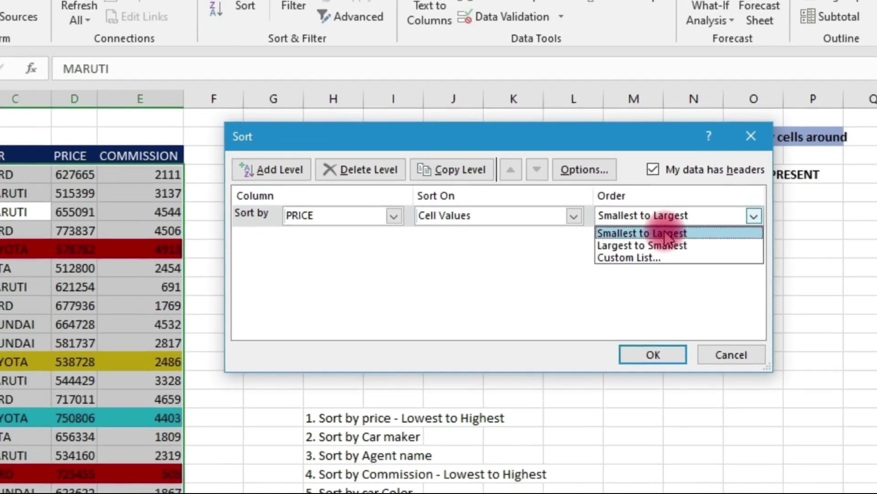
left_click(668, 233)
left_click(651, 359)
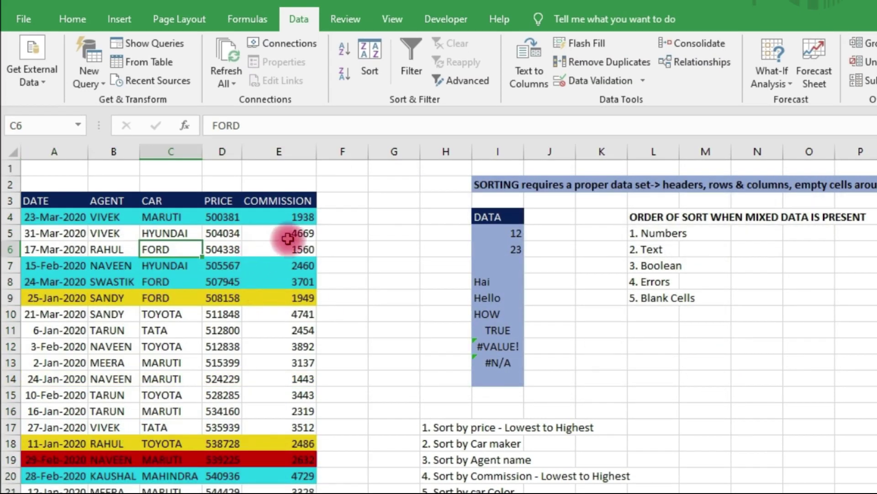
Step: Inspect the price, car, agent, commission and date of the first record in the price-sorted table
left_click(228, 219)
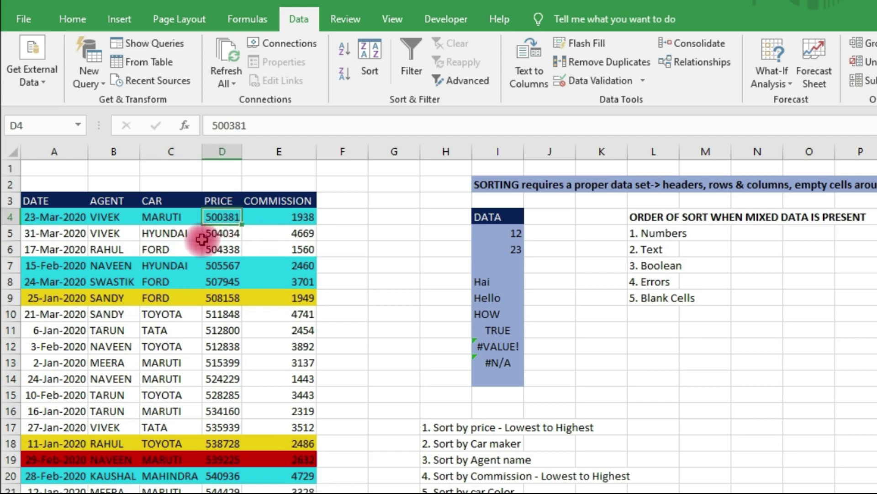
left_click(165, 217)
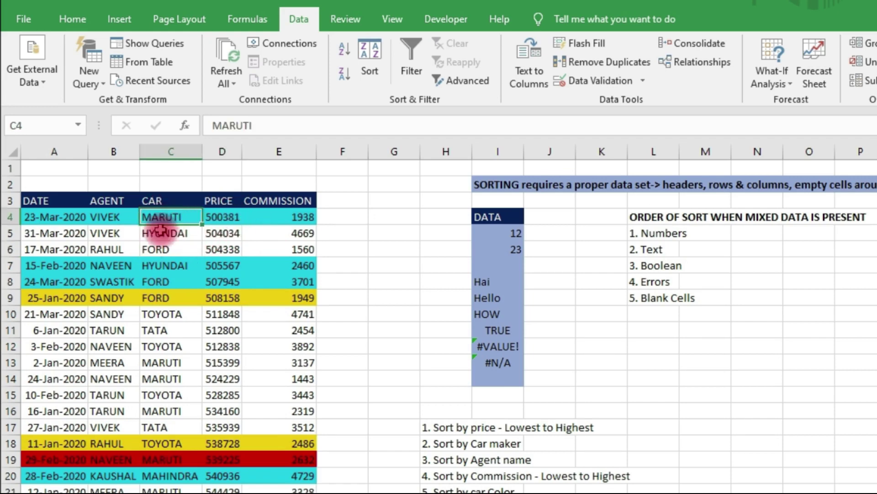
left_click(115, 222)
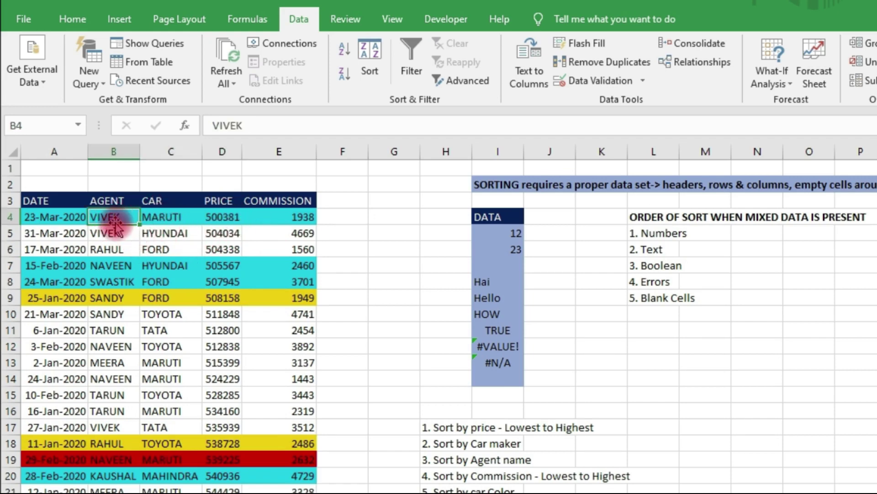
left_click(301, 220)
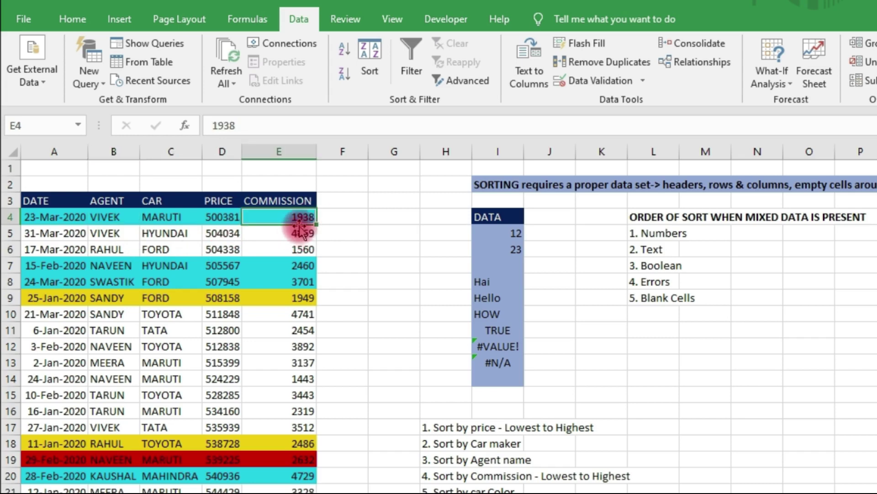
left_click(58, 218)
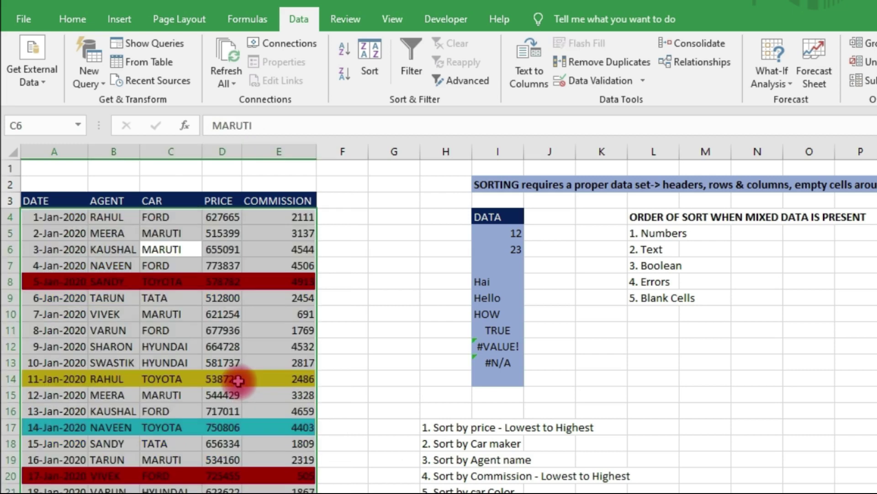
Step: Sort the car sales table by CAR on cell values, in A to Z order
key("ctrl+q")
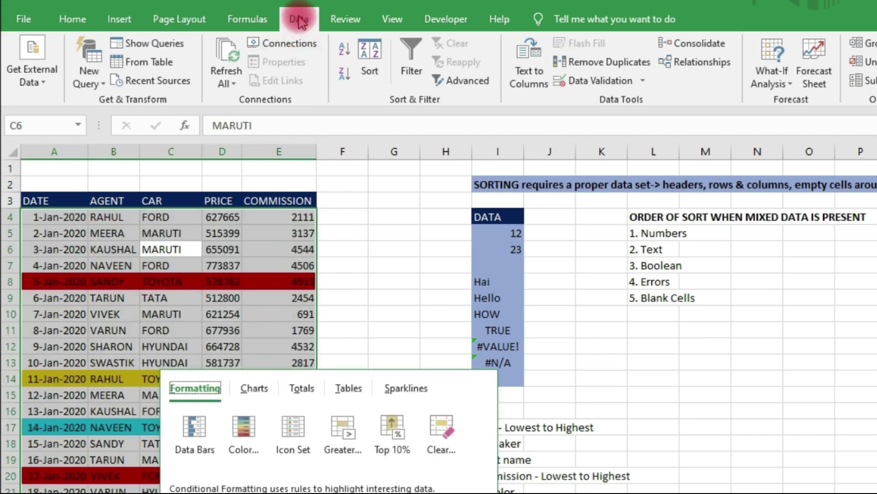
left_click(256, 297)
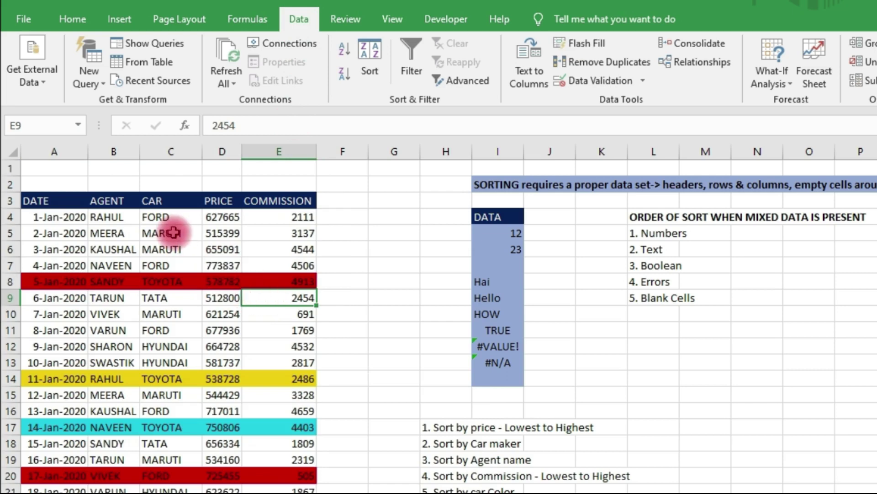
left_click(376, 50)
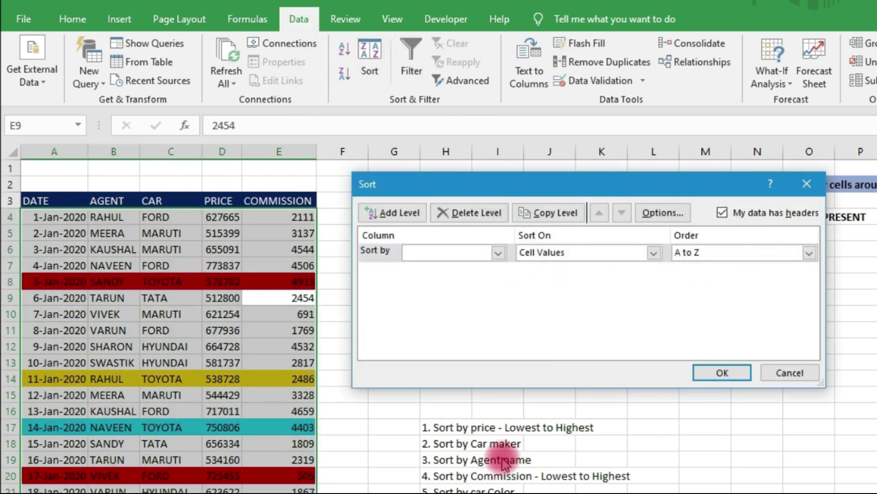
left_click(498, 252)
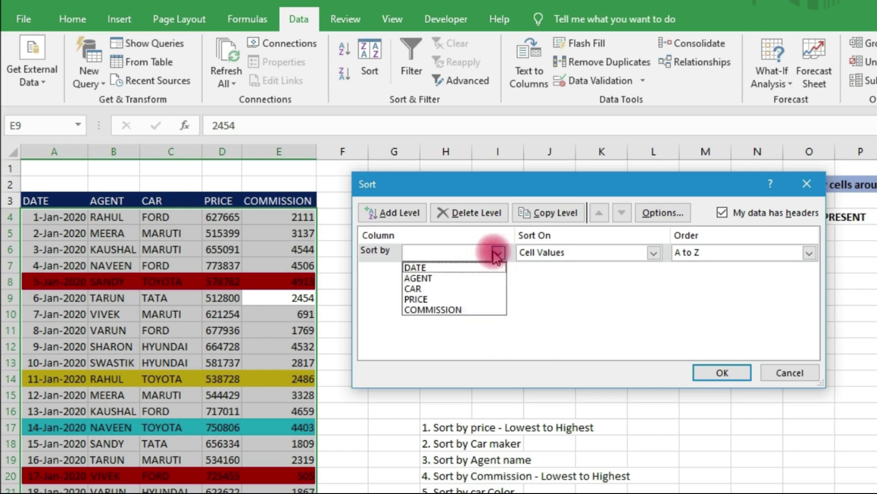
left_click(445, 289)
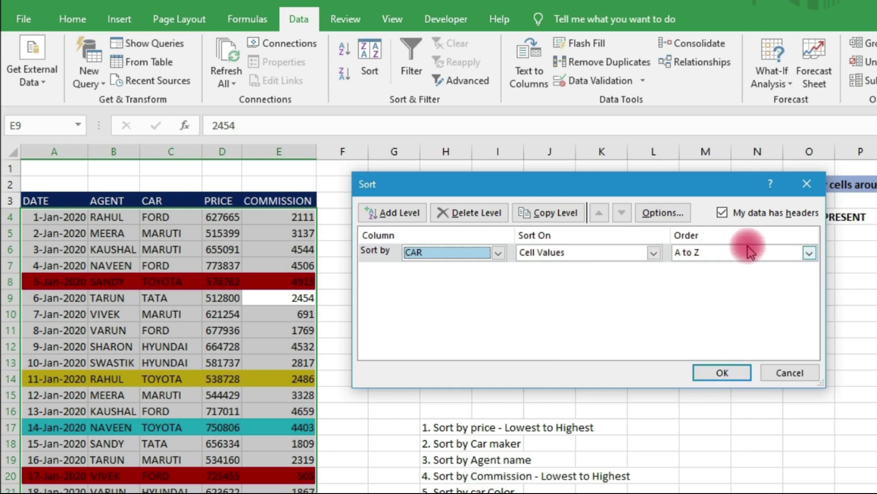
left_click(722, 371)
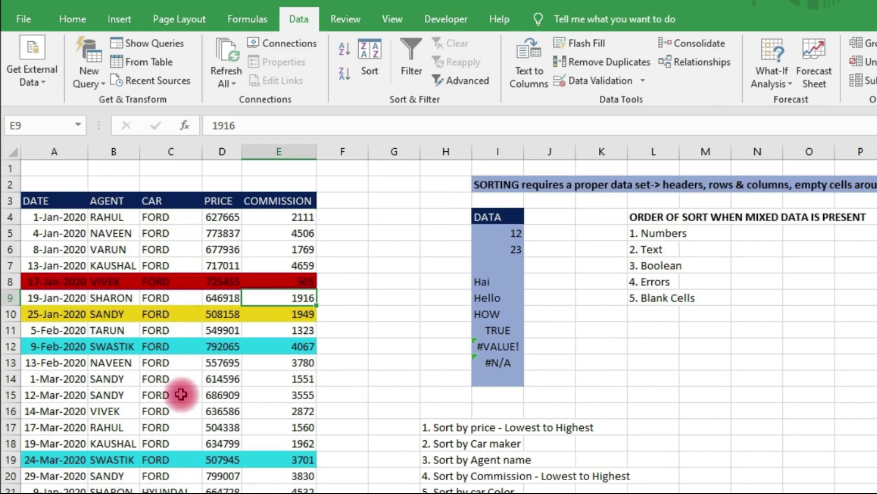
Step: Look through the car sales table to check how the rows are grouped by car maker, and return to its start
scroll(189, 266, "down", 11)
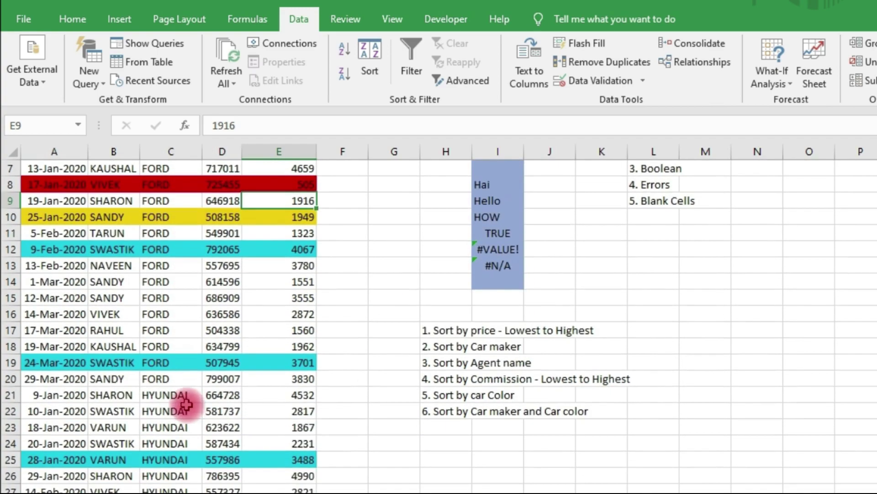
scroll(190, 334, "down", 1)
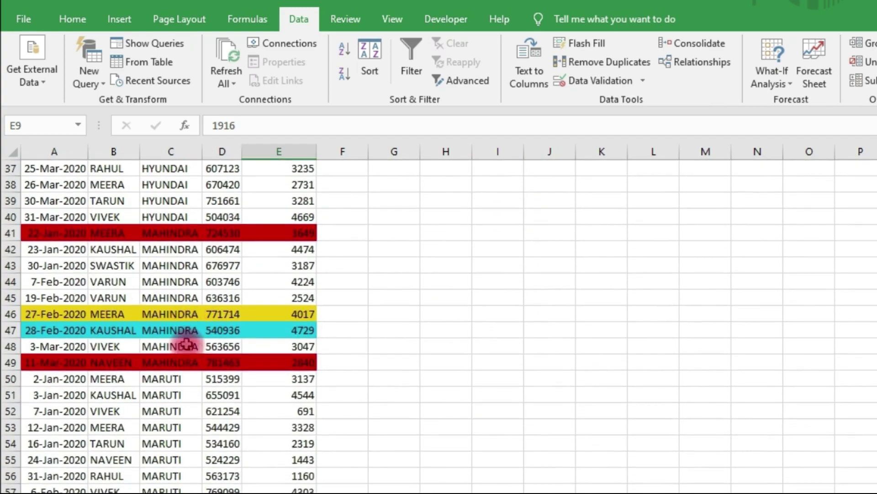
scroll(190, 336, "down", 6)
scroll(191, 341, "down", 10)
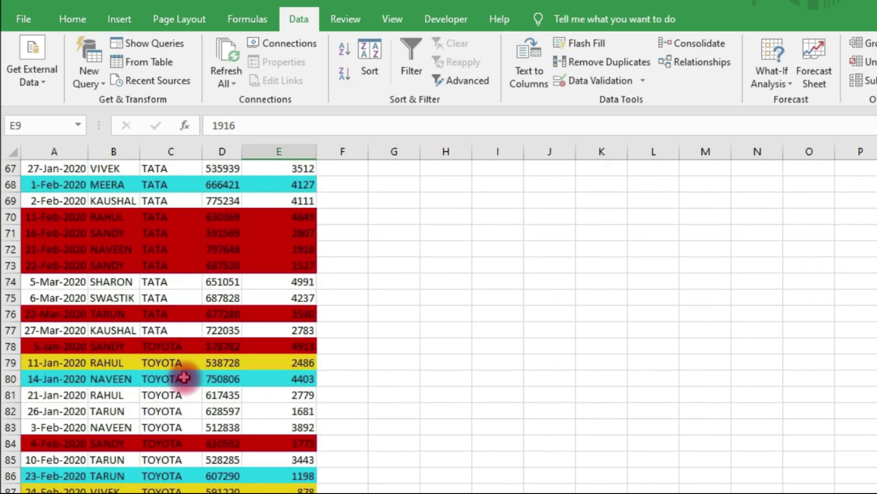
scroll(202, 358, "up", 16)
scroll(204, 354, "up", 12)
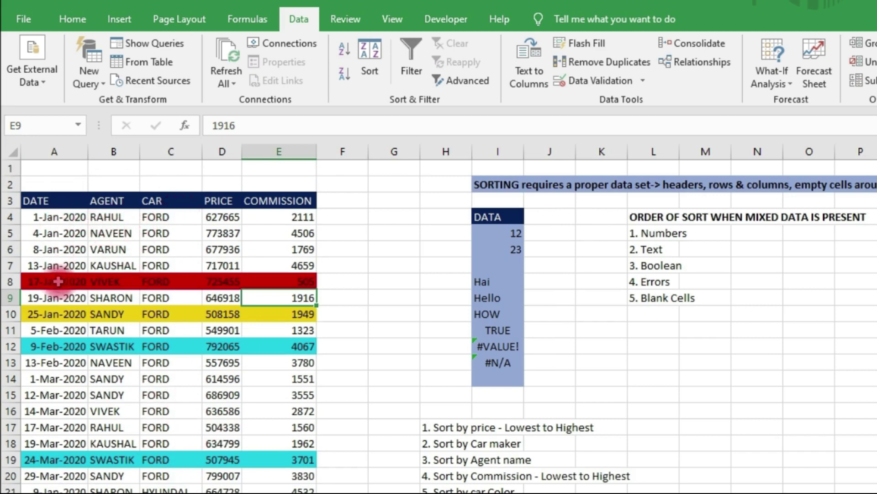
Step: Sort the car sales table by AGENT on cell values, A to Z, and look over the resulting agent groups
left_click(155, 248)
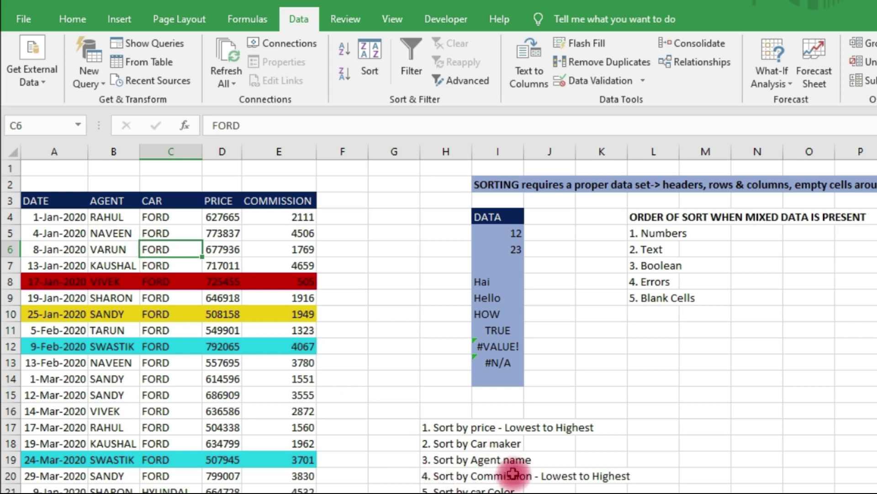
left_click(371, 60)
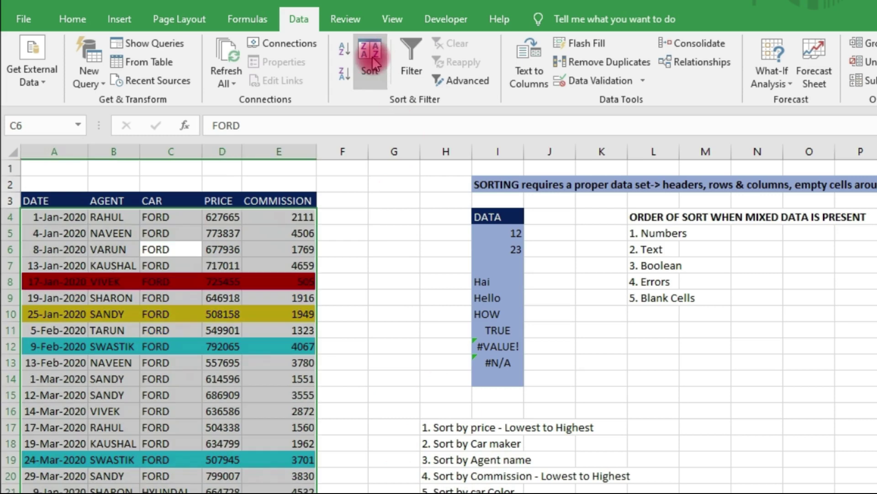
left_click(497, 253)
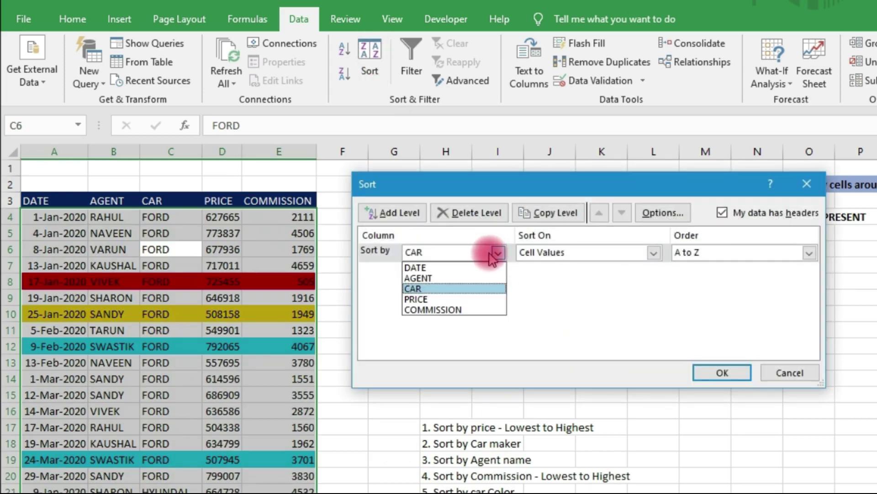
left_click(441, 278)
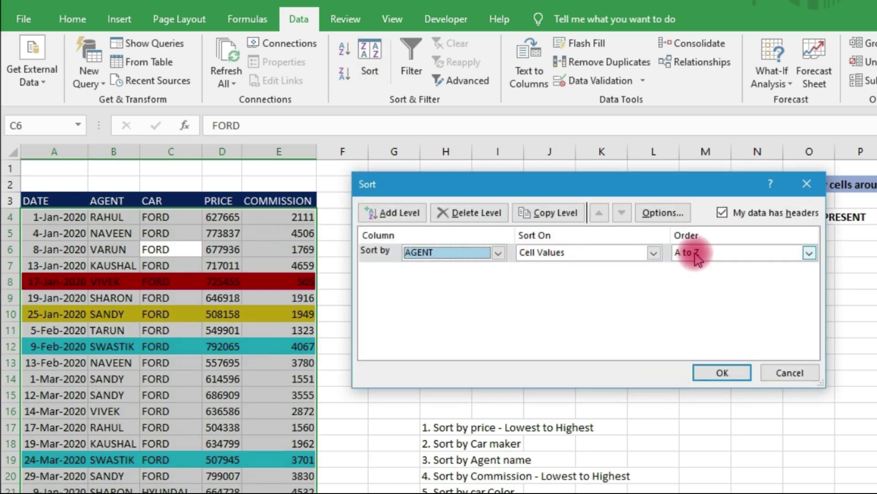
left_click(722, 373)
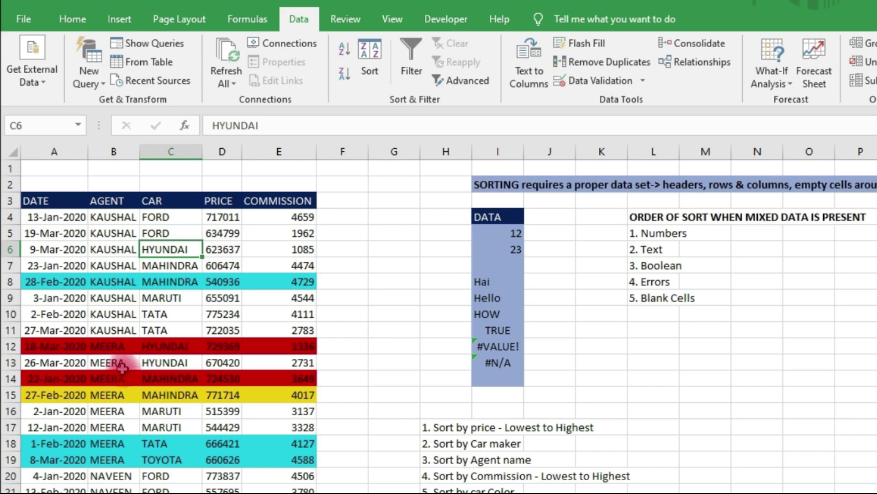
scroll(112, 402, "down", 5)
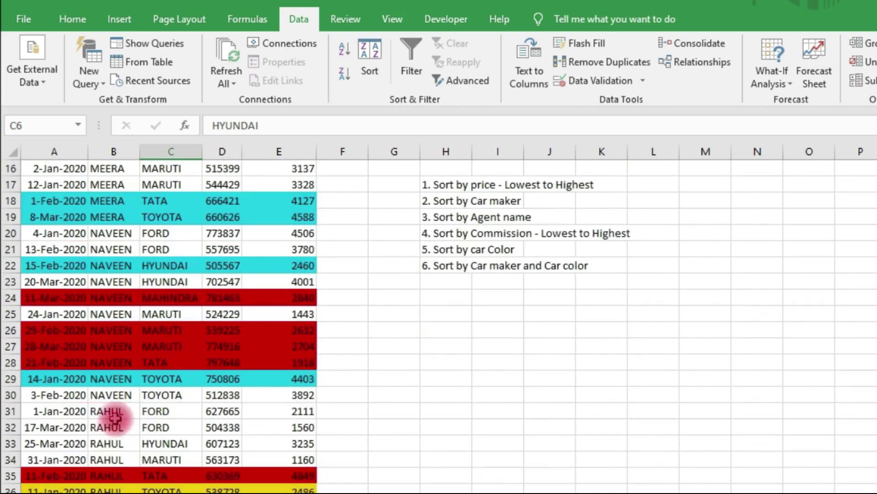
scroll(118, 416, "down", 1)
scroll(114, 302, "up", 6)
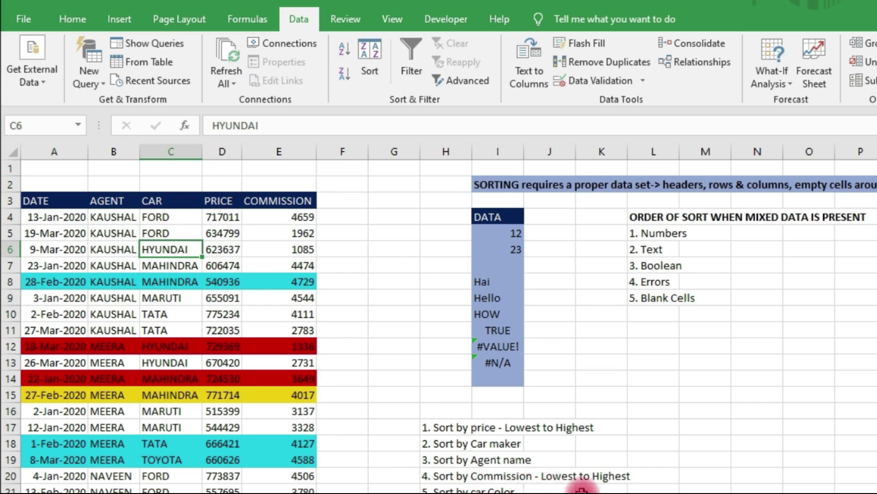
Step: Sort the car sales table by COMMISSION on cell values, smallest to largest, and check the first record's commission
left_click(370, 68)
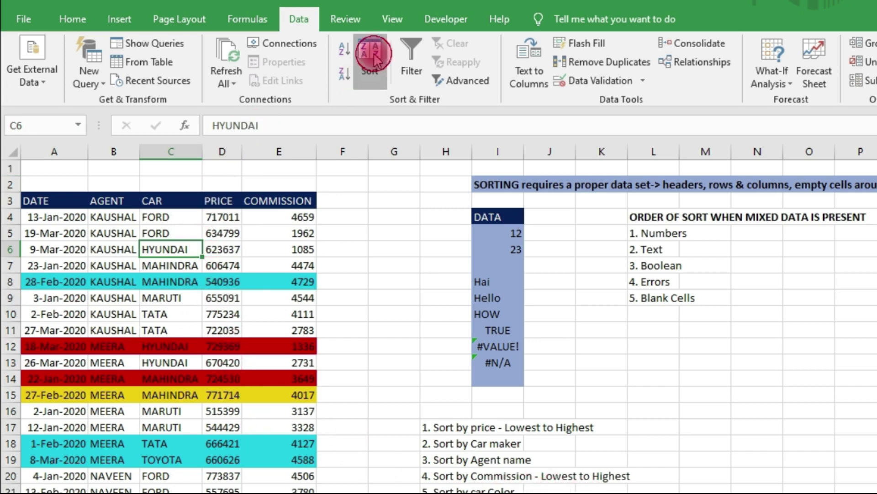
left_click(439, 252)
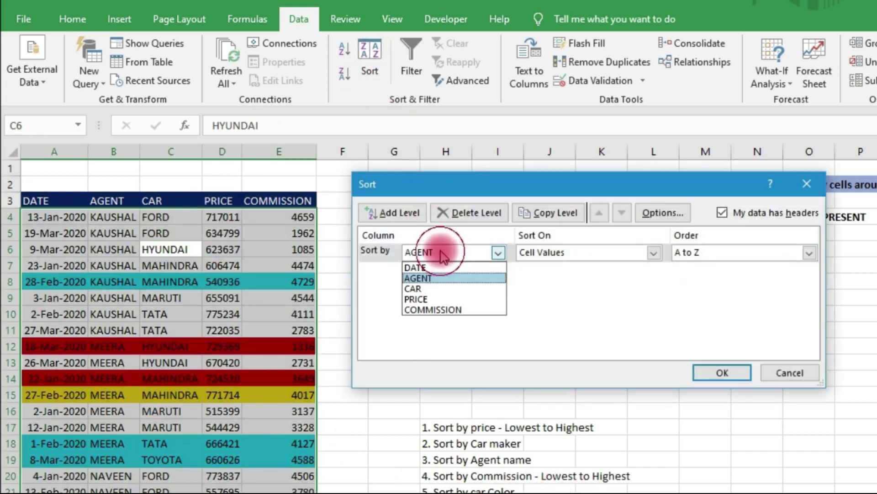
left_click(450, 309)
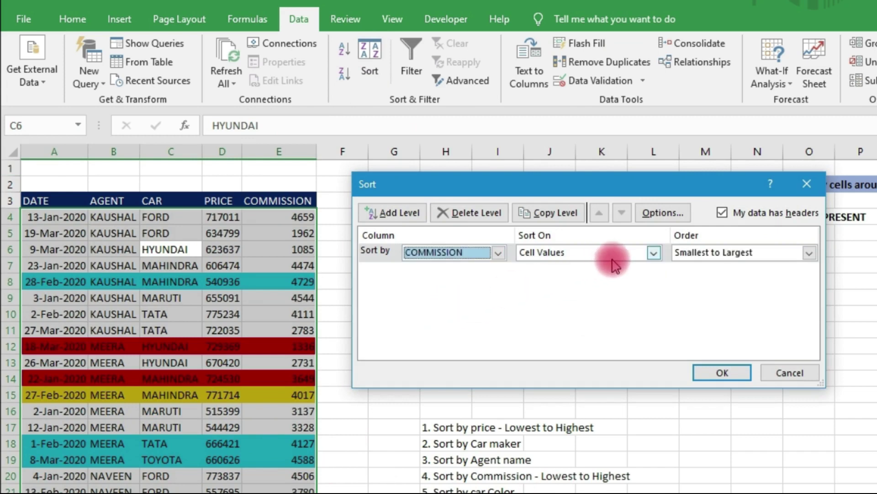
left_click(727, 373)
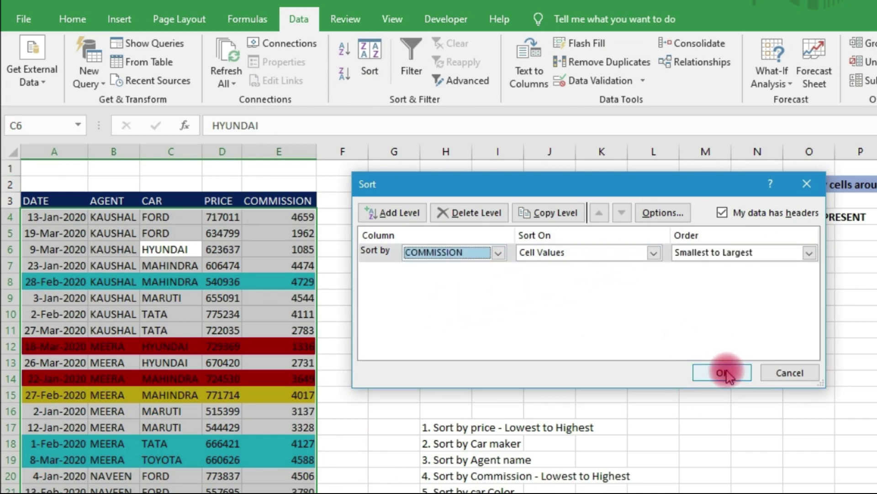
left_click(723, 375)
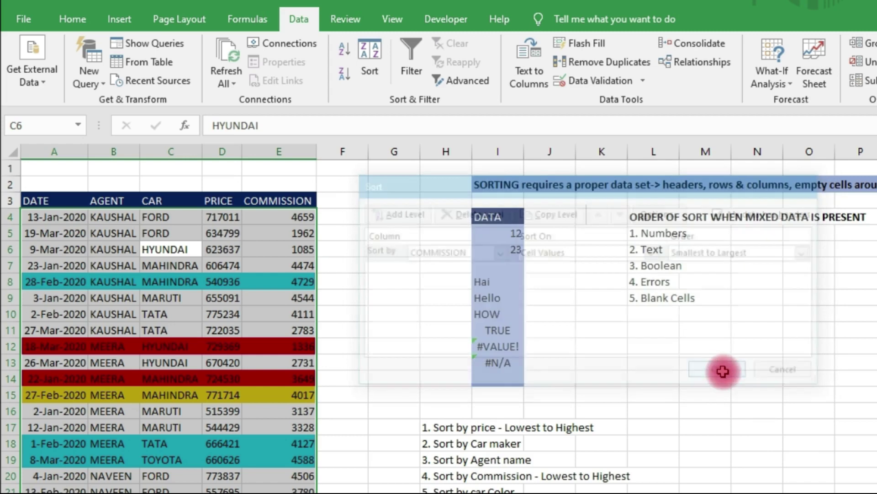
left_click(177, 254)
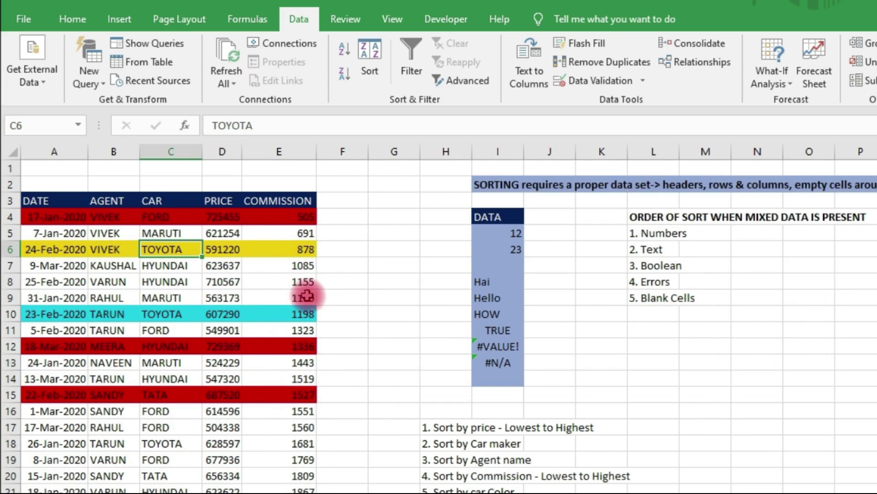
left_click(293, 222)
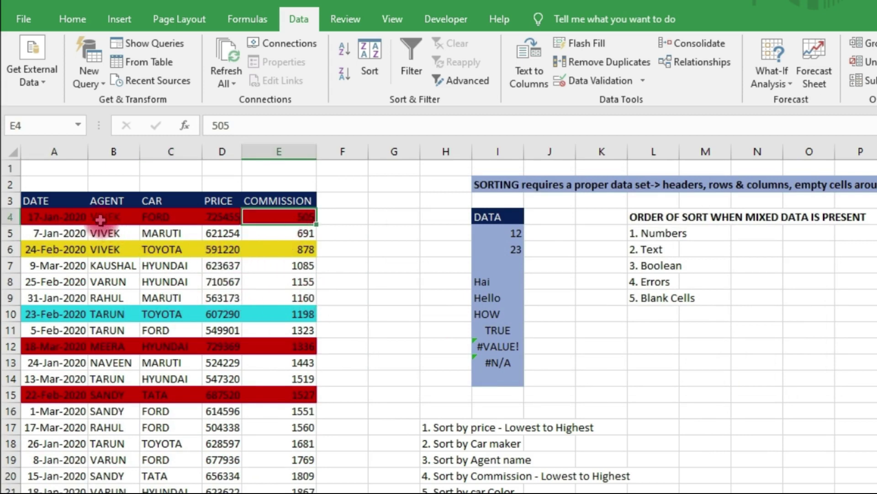
Step: Check the agent and commission of each of the first three records in the car sales table
left_click(100, 219)
left_click(301, 231)
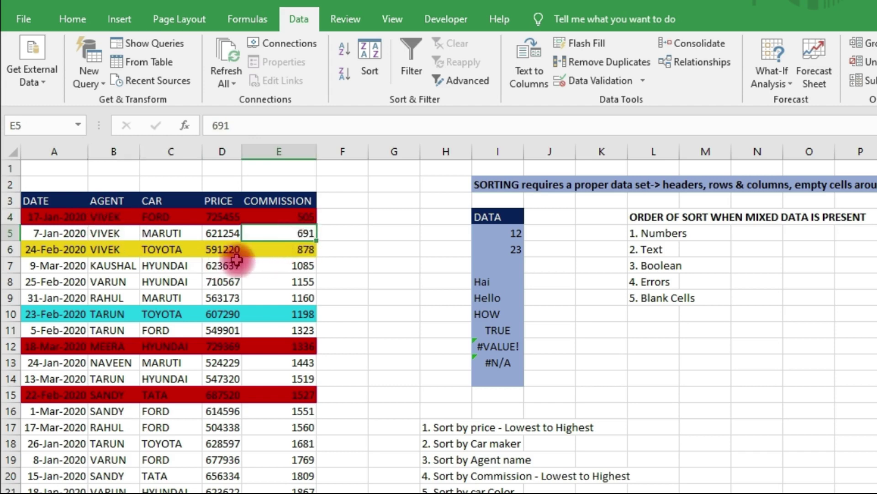
left_click(101, 231)
left_click(292, 247)
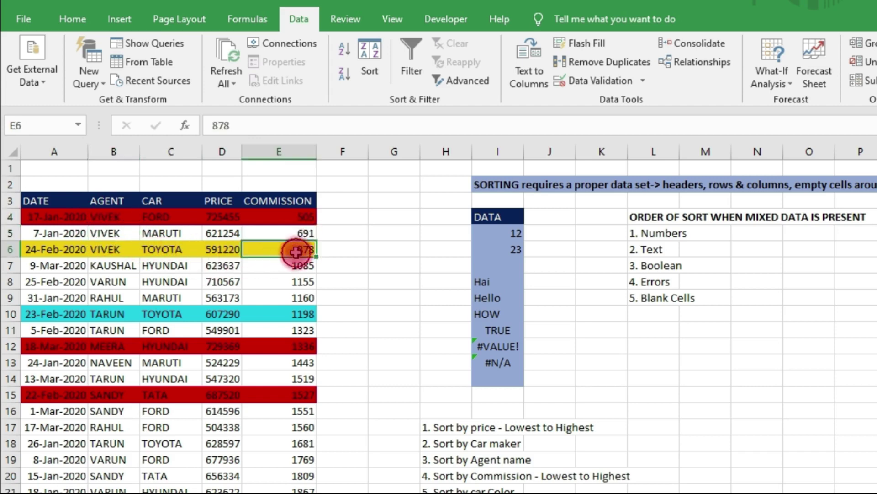
left_click(105, 249)
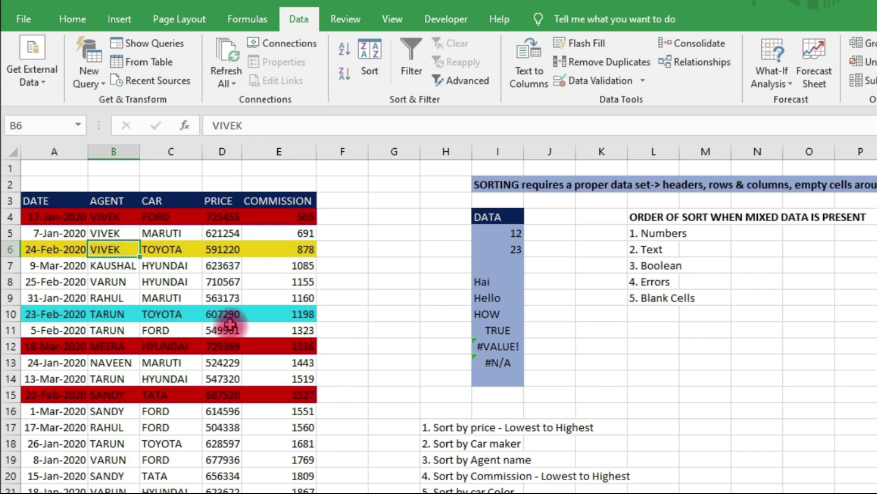
Step: Set the car sales table's first sort level to CAR by cell colour, with red on top
scroll(484, 462, "down", 1)
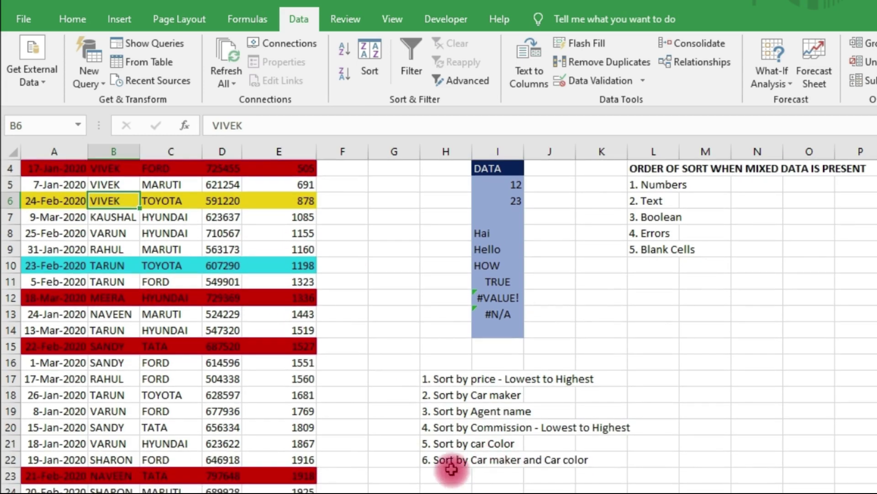
scroll(248, 376, "up", 1)
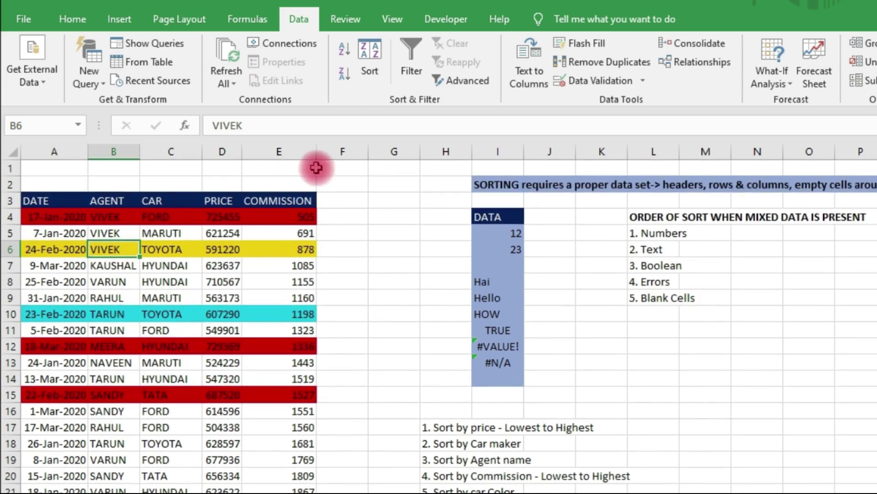
left_click(367, 92)
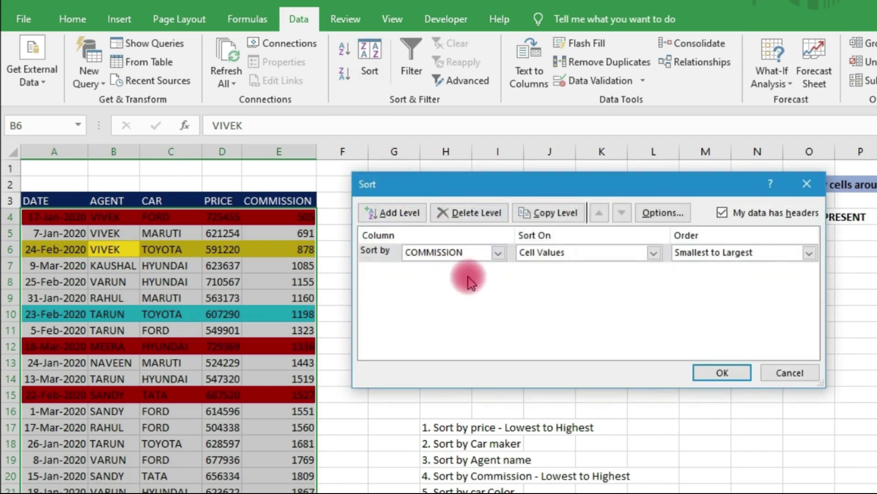
left_click(488, 255)
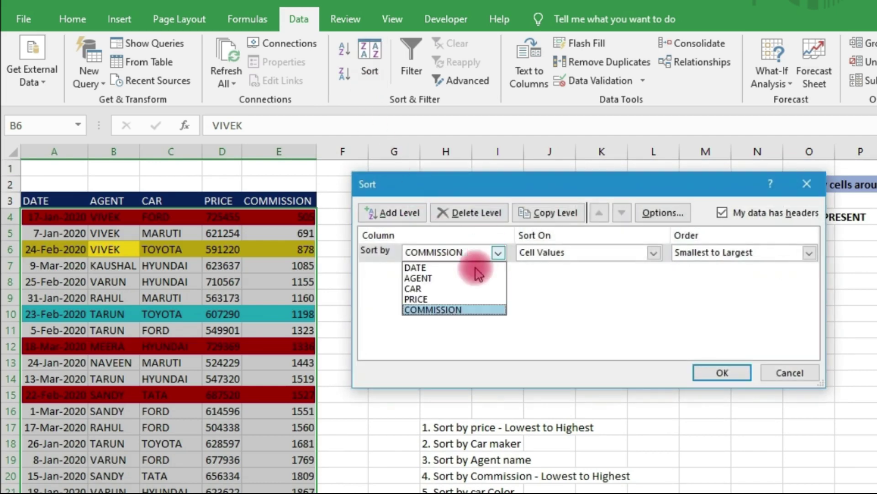
left_click(438, 293)
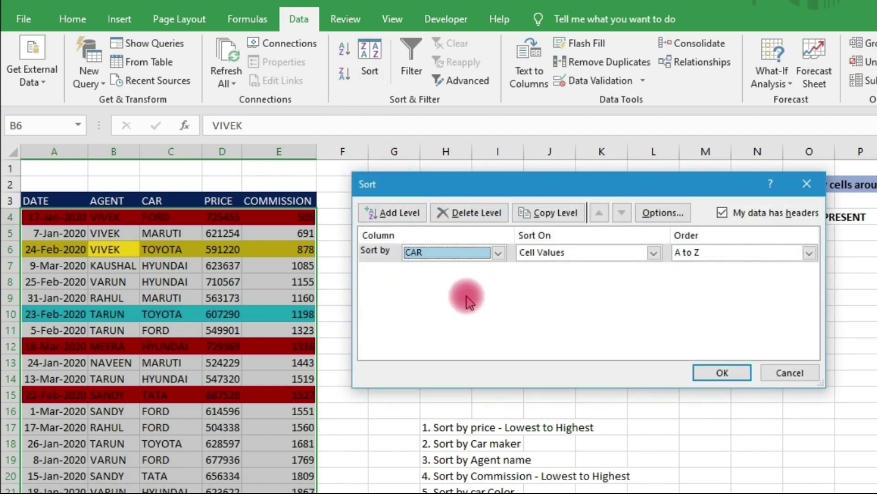
left_click(653, 254)
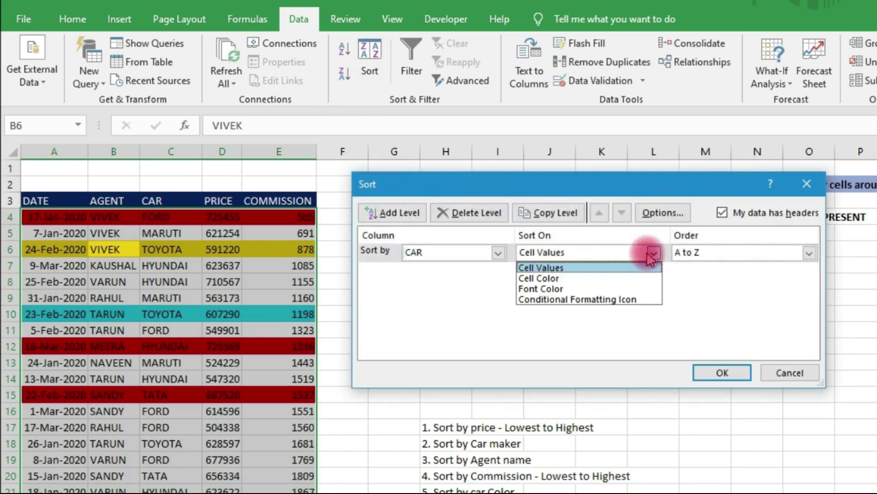
left_click(583, 280)
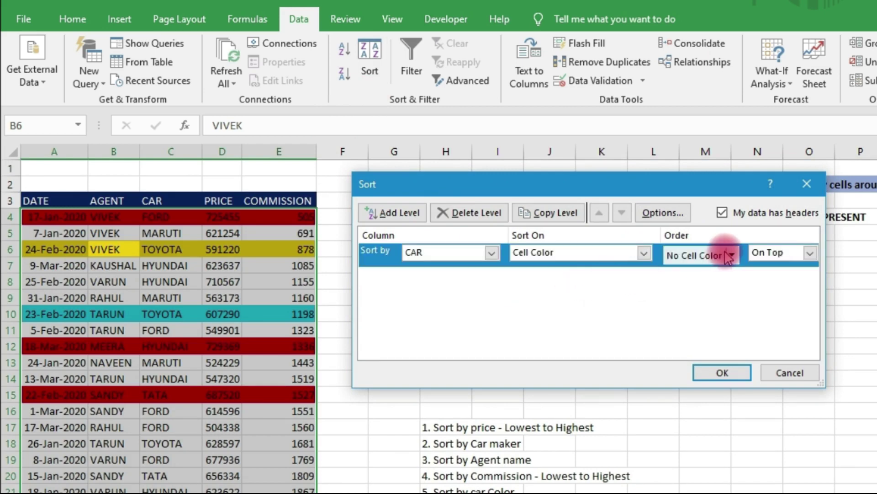
left_click(734, 256)
left_click(680, 297)
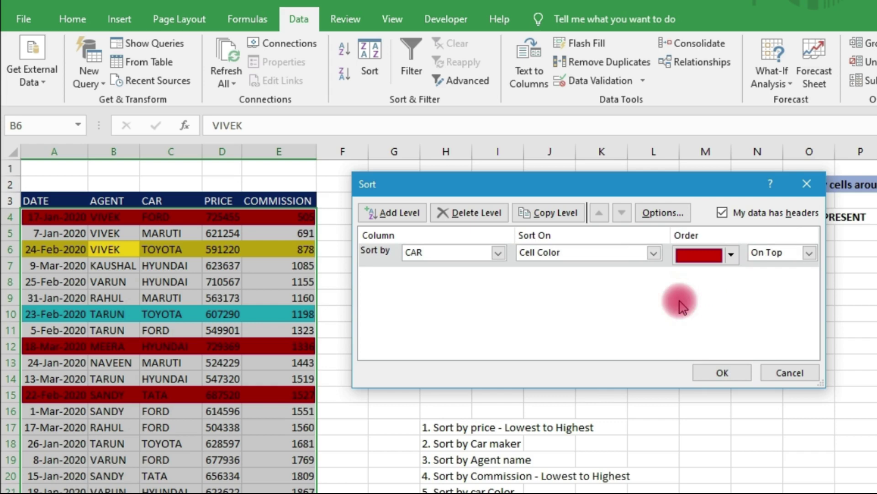
Step: Add a second sort level on CAR by cell colour, with turquoise on top
left_click(404, 218)
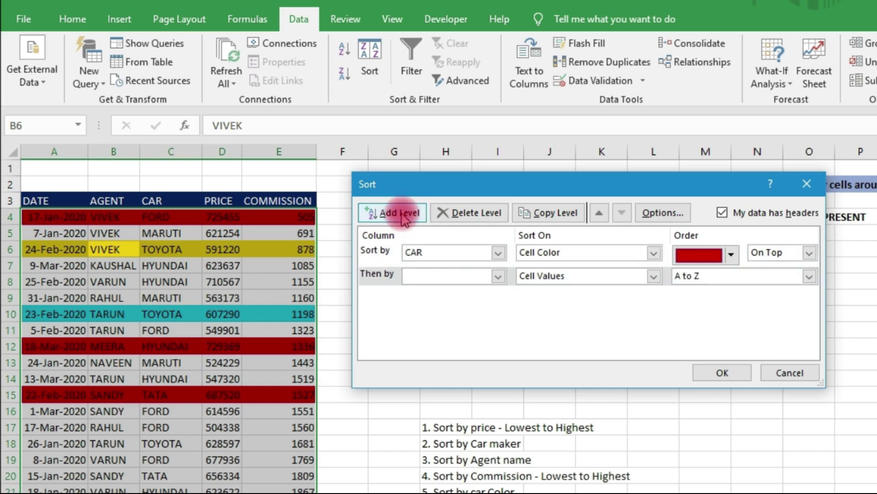
left_click(498, 276)
left_click(445, 313)
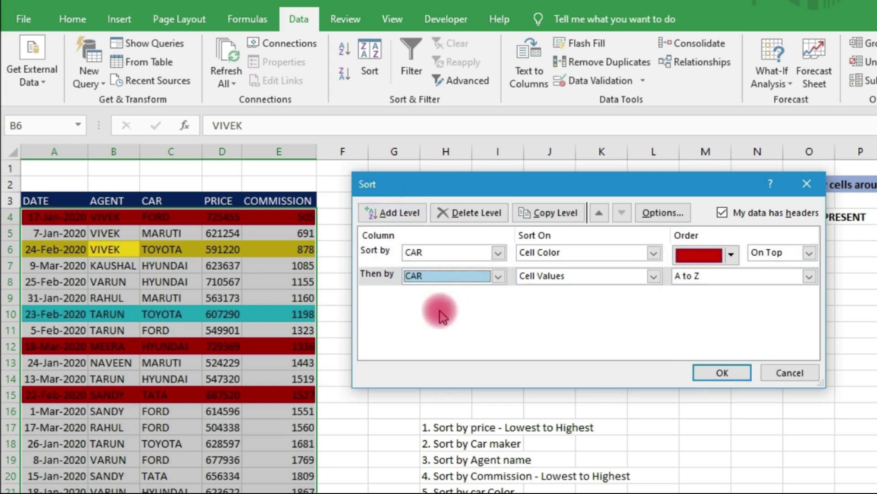
left_click(655, 275)
left_click(629, 300)
left_click(732, 279)
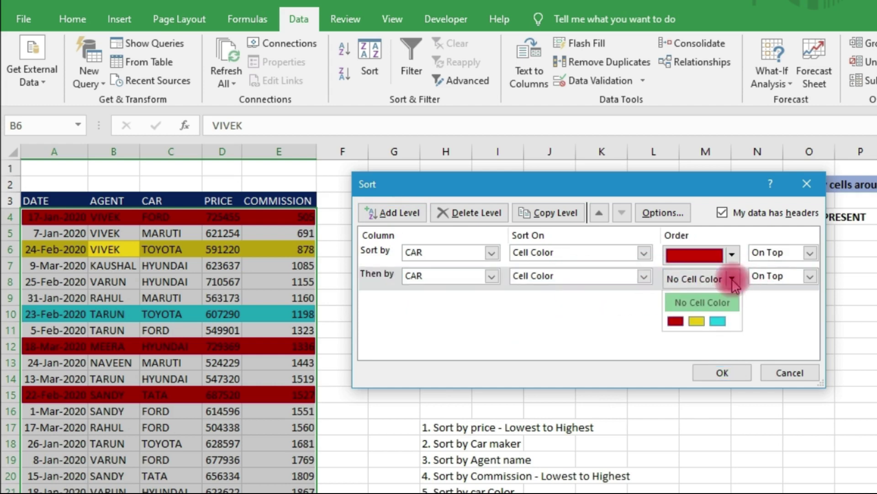
left_click(716, 321)
Step: Add a third sort level on CAR by cell colour, with No Cell Color on top
left_click(392, 212)
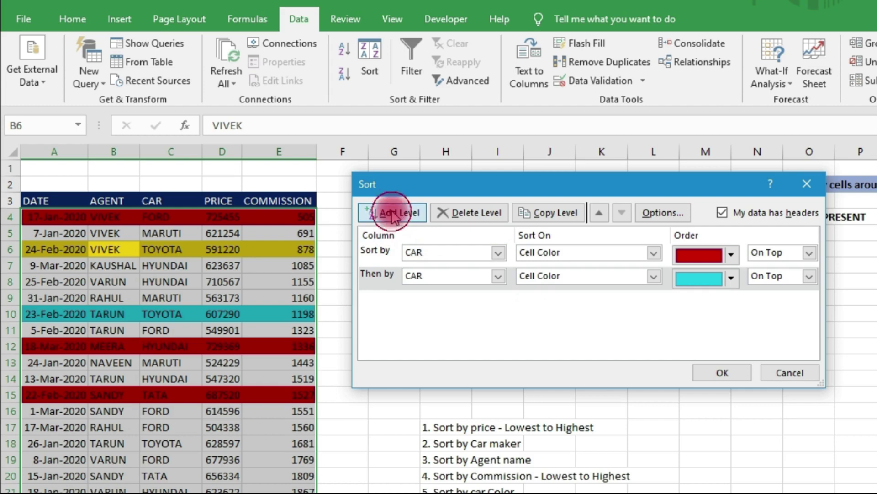
left_click(496, 299)
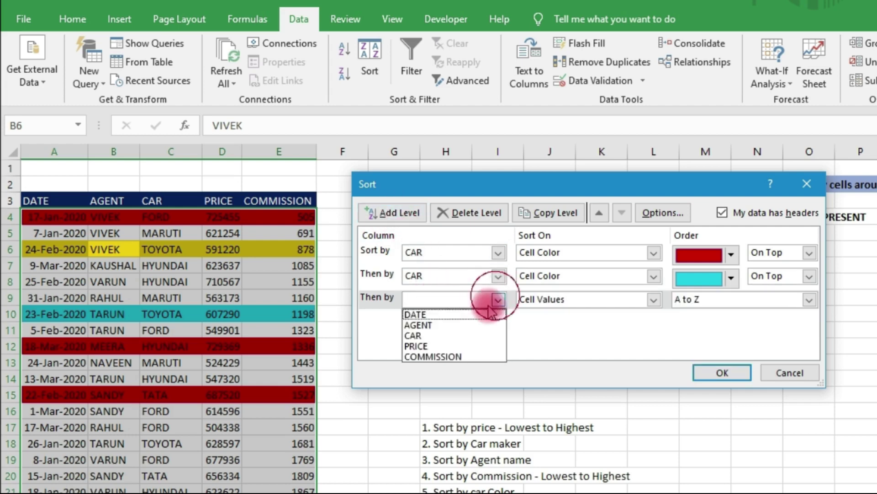
left_click(439, 335)
left_click(654, 299)
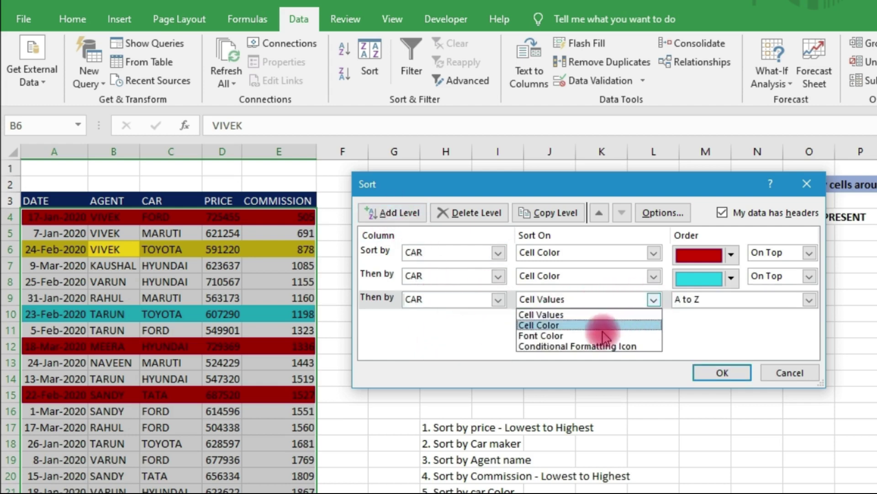
left_click(605, 325)
left_click(732, 302)
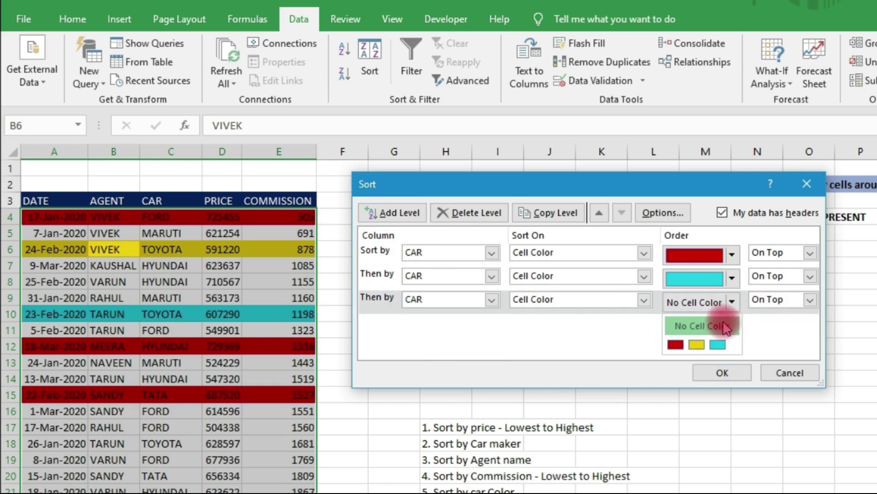
left_click(706, 327)
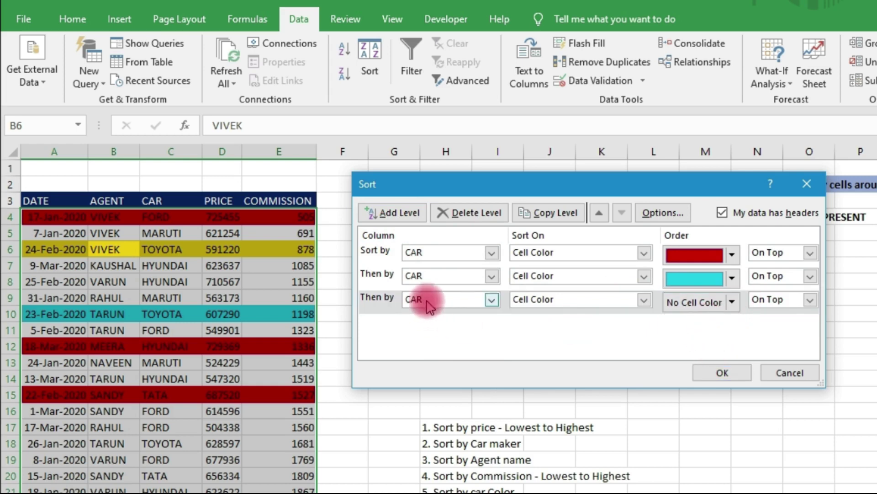
Step: Add a fourth sort level on CAR by cell colour with yellow on top, and apply the colour sort
left_click(389, 215)
left_click(492, 323)
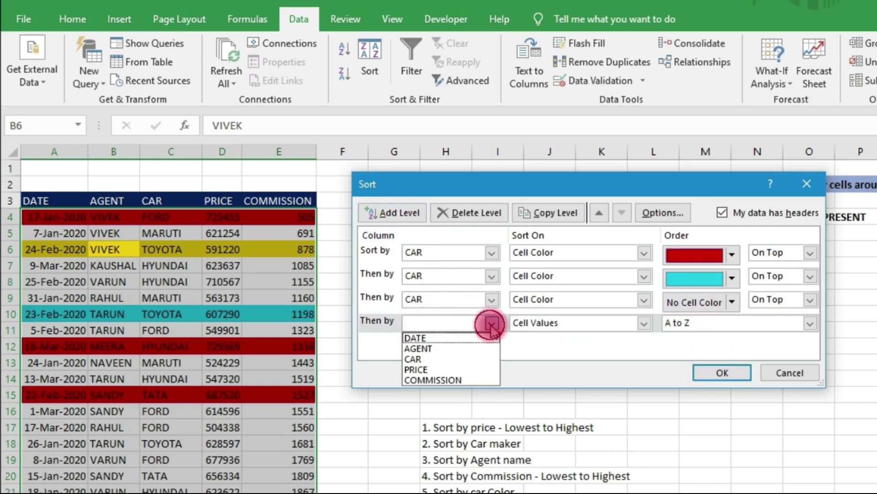
left_click(435, 359)
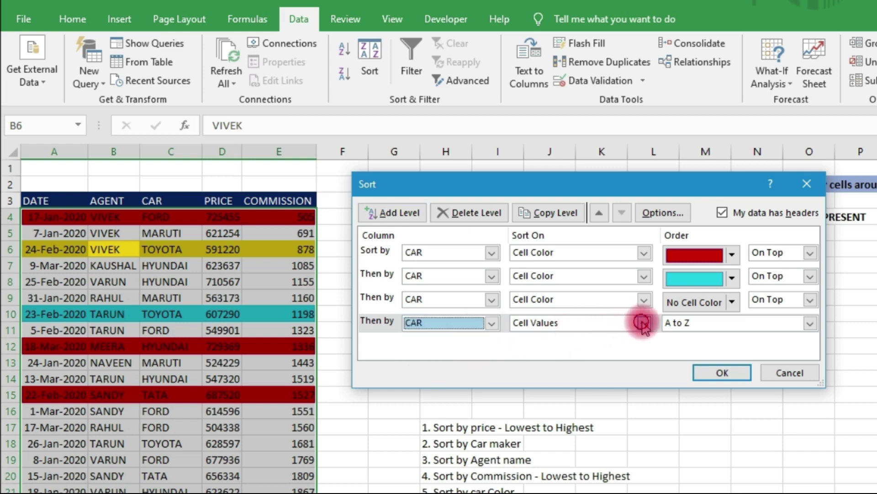
left_click(643, 322)
left_click(567, 347)
left_click(732, 324)
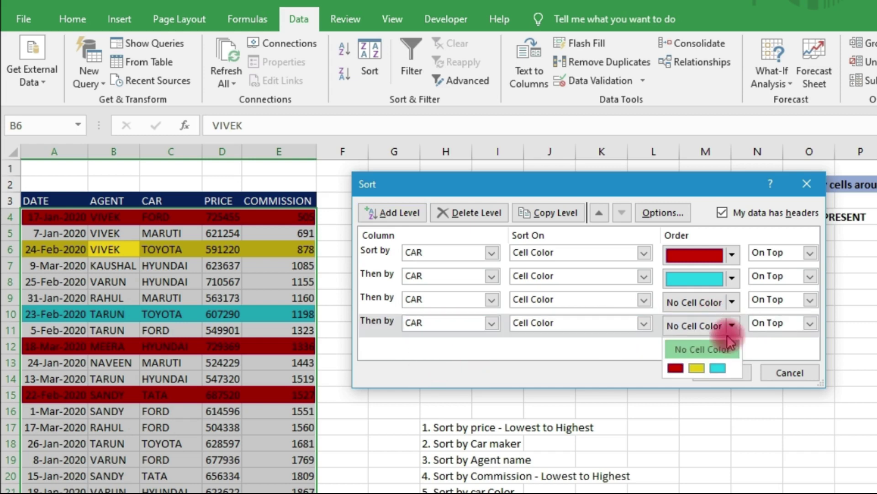
left_click(697, 368)
left_click(723, 374)
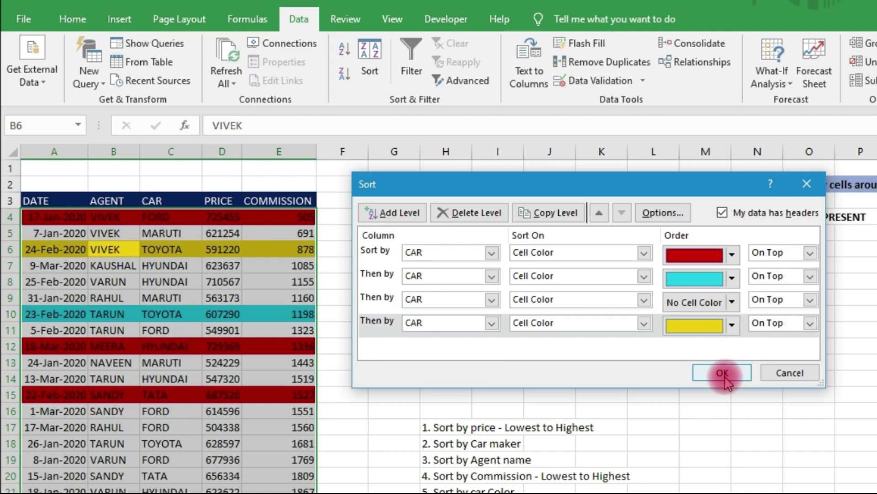
left_click(725, 374)
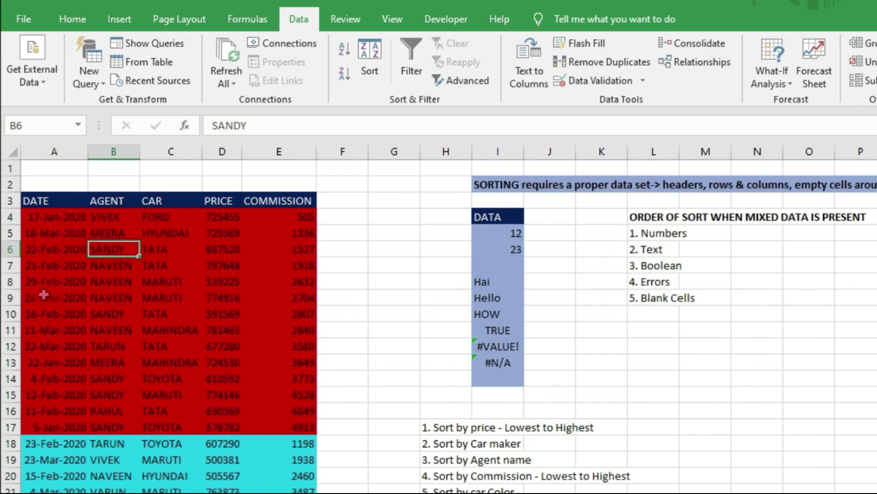
Step: Look through the car sales table to check the order of the colour groups, and read the remaining sort task
scroll(153, 300, "down", 3)
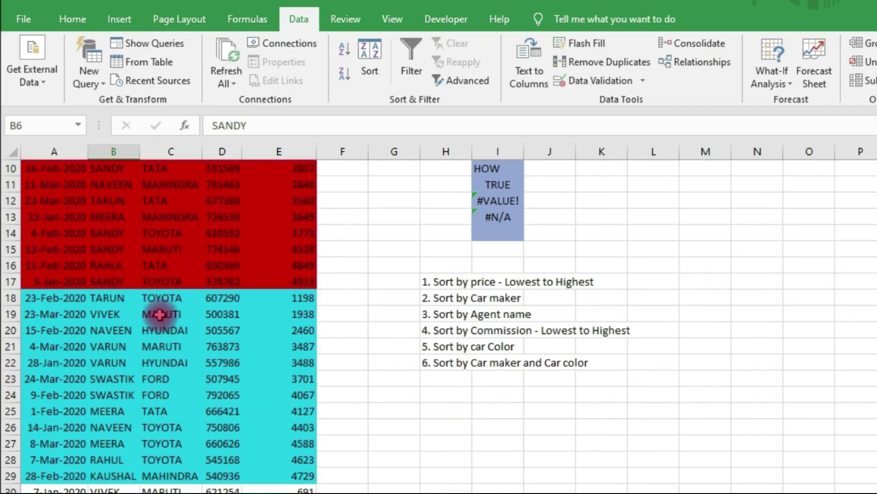
scroll(205, 300, "down", 6)
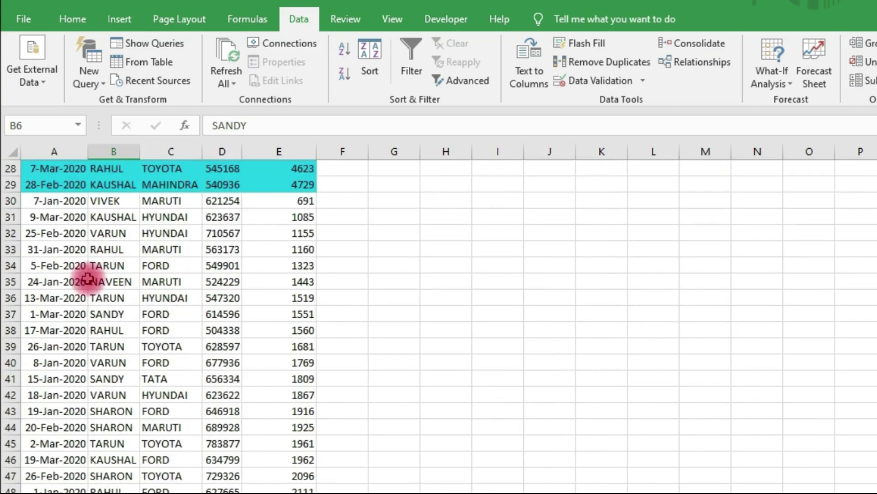
scroll(88, 278, "down", 16)
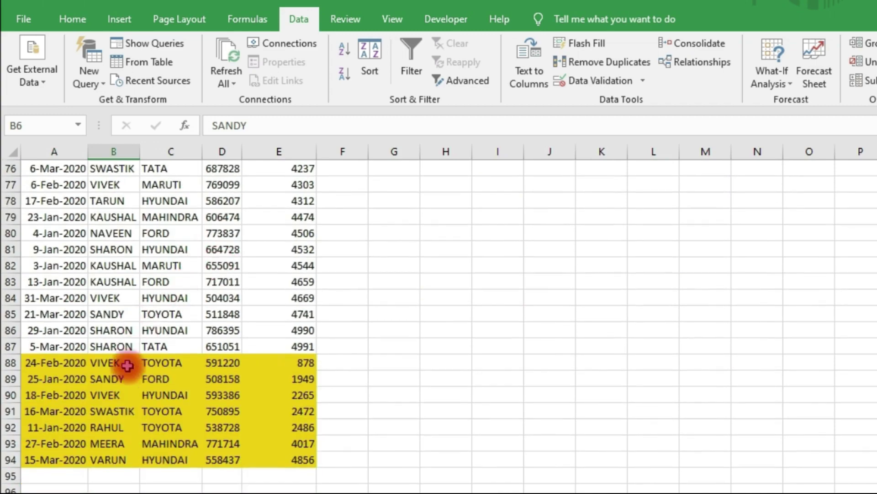
scroll(163, 323, "up", 20)
scroll(384, 278, "down", 2)
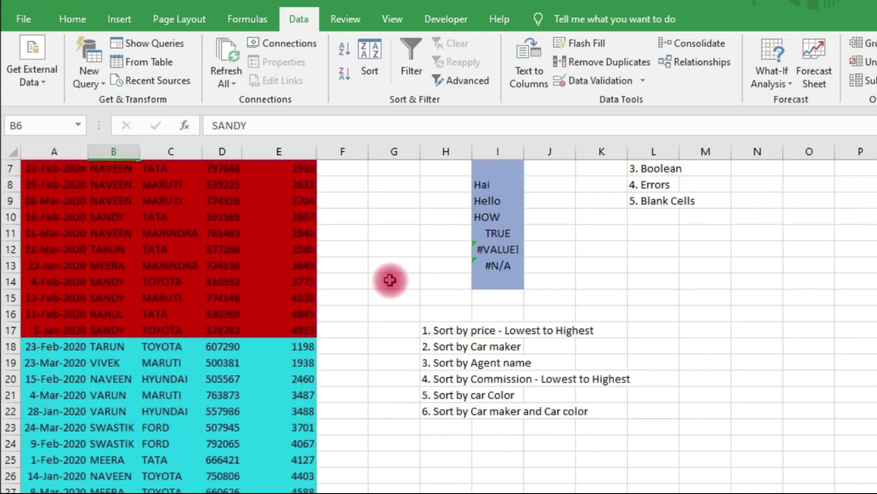
scroll(390, 280, "down", 1)
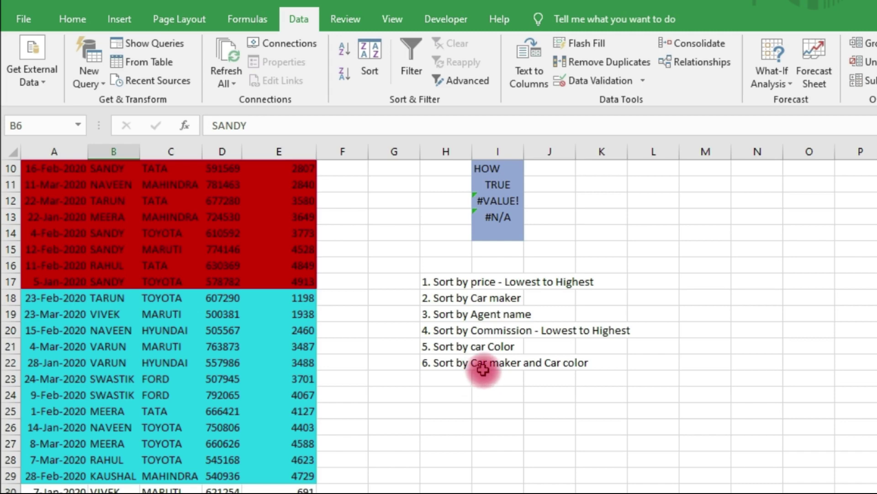
scroll(110, 256, "up", 3)
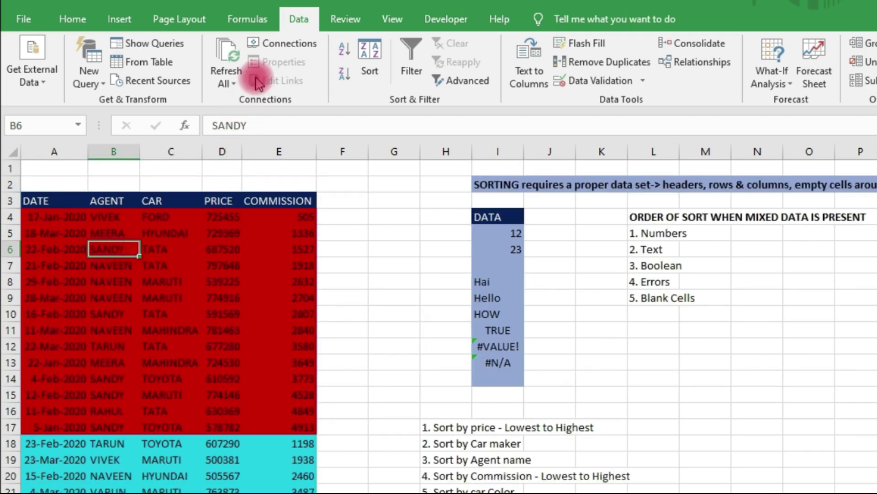
Step: Delete all four cell colour levels from the car sales table's sort settings
left_click(372, 47)
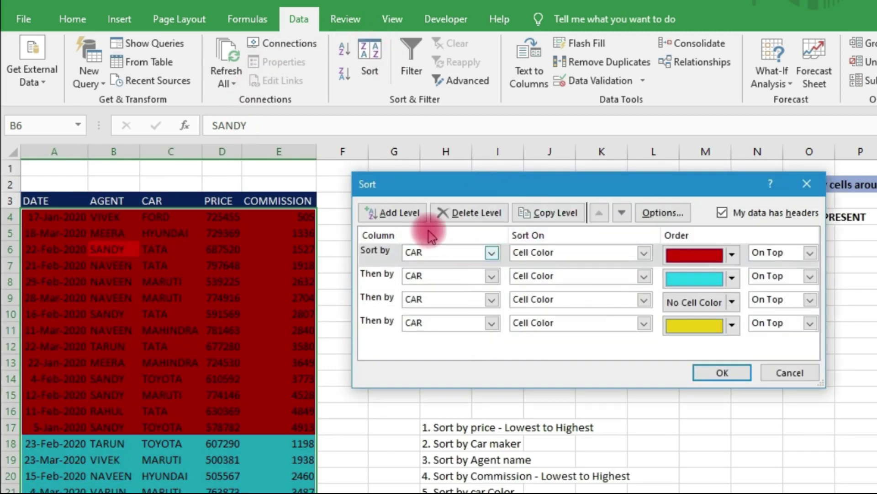
left_click(465, 214)
left_click(465, 214)
left_click(465, 214)
left_click(465, 214)
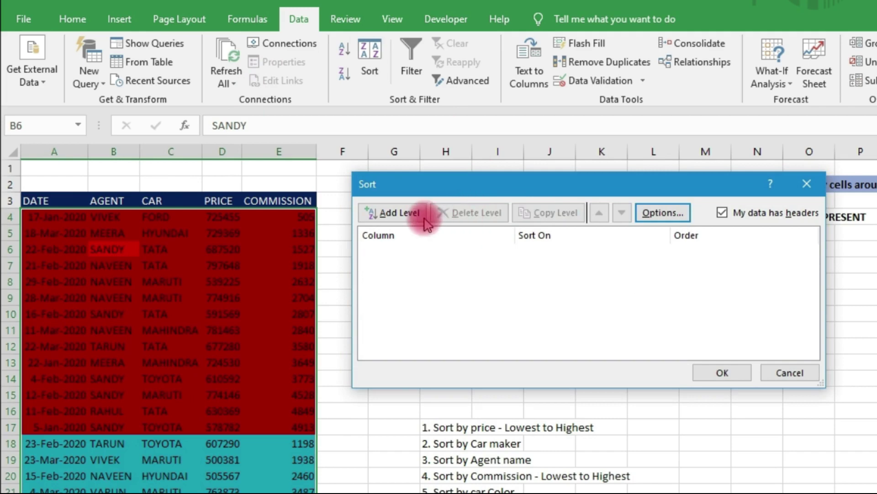
Step: Add a new first sort level on CAR by cell values, in A to Z order
left_click(397, 213)
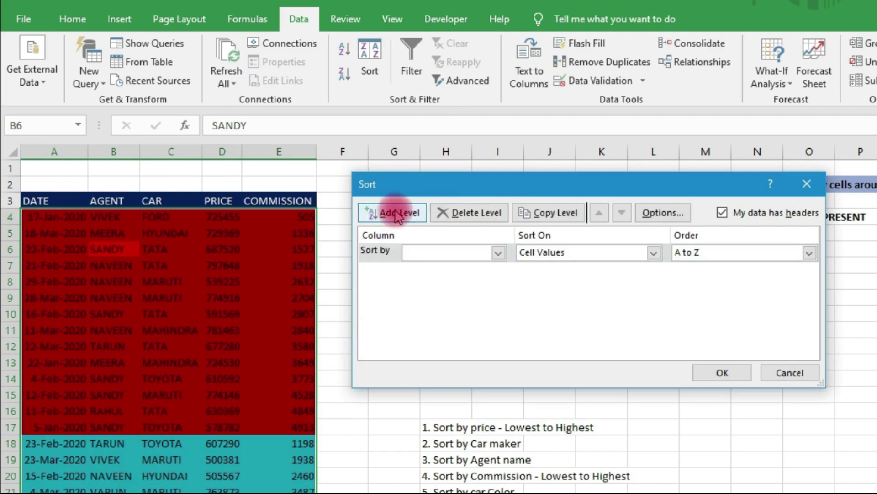
left_click(498, 252)
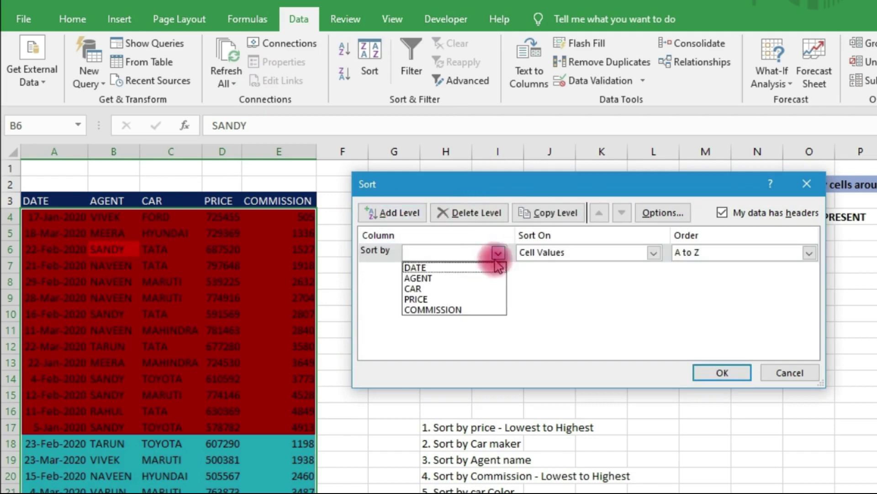
left_click(452, 289)
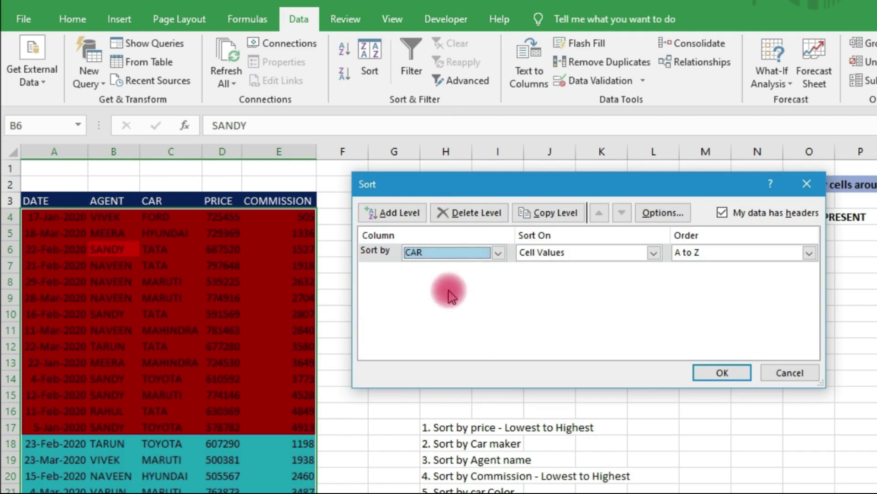
Step: Keep the first CAR sort level on cell values with A to Z as its order
left_click(654, 254)
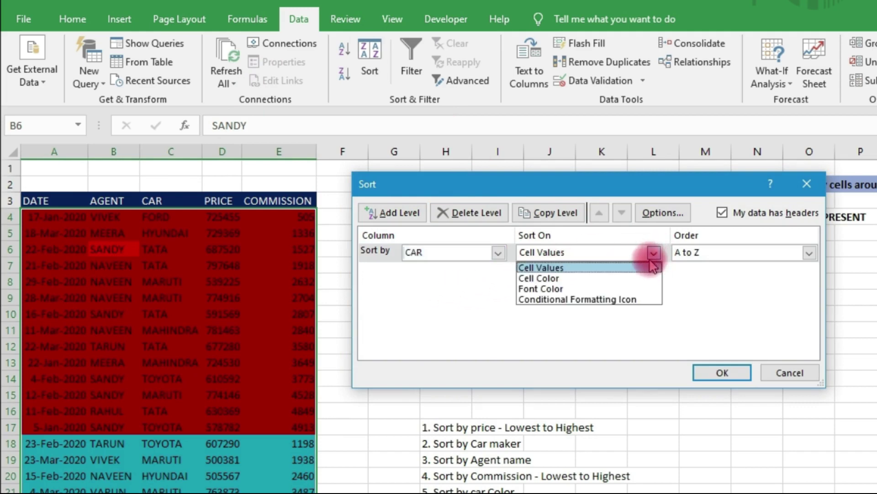
left_click(567, 267)
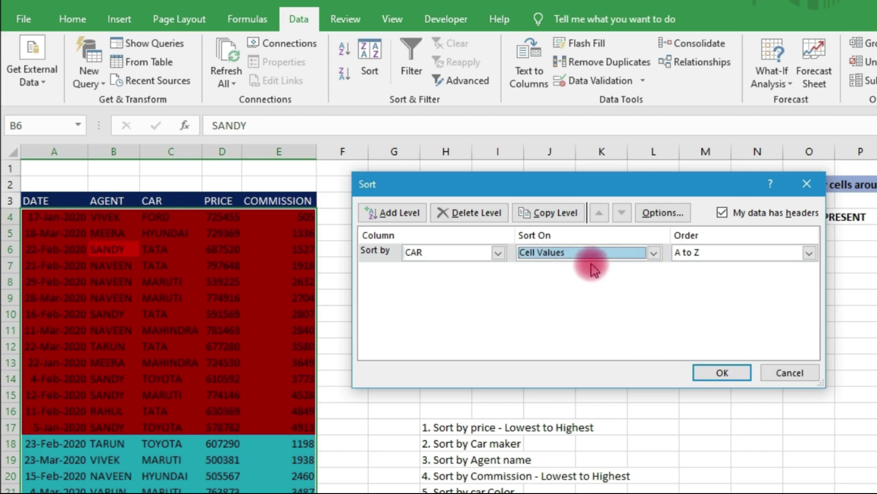
left_click(742, 253)
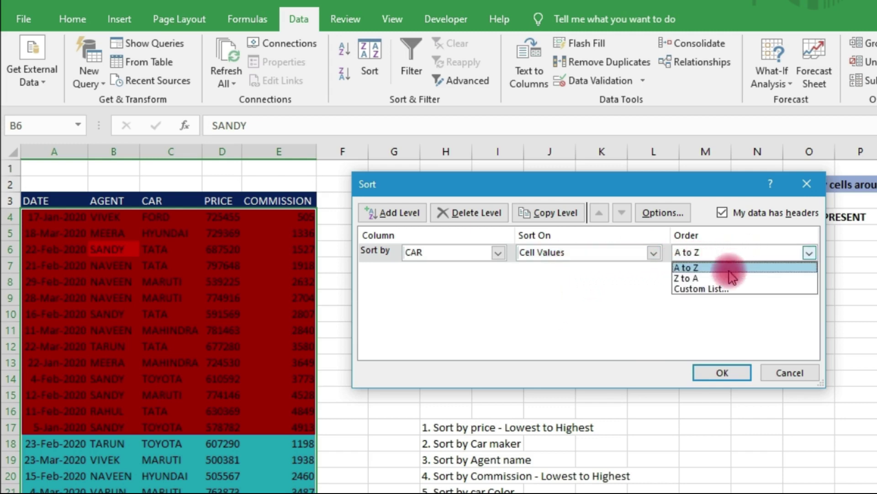
left_click(727, 273)
Step: Add a second sort level on CAR by cell colour with turquoise on top, and apply the sort to the car sales table
left_click(390, 212)
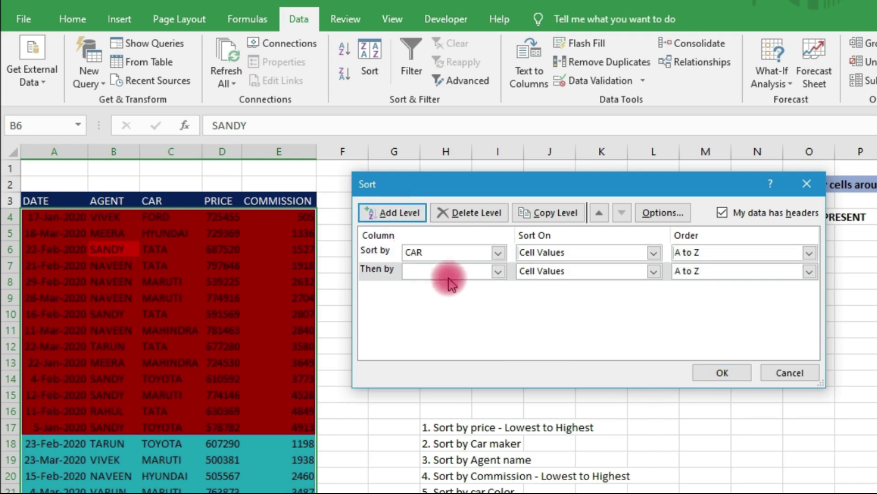
left_click(499, 275)
left_click(442, 307)
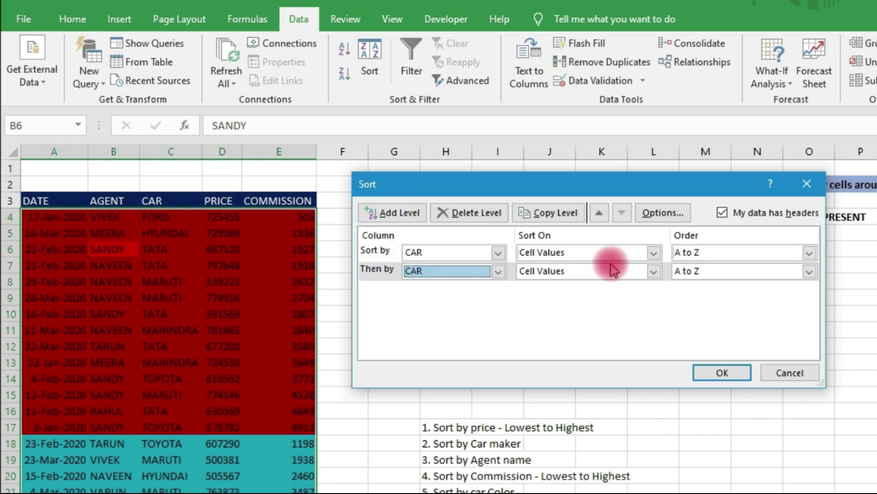
left_click(615, 274)
left_click(568, 297)
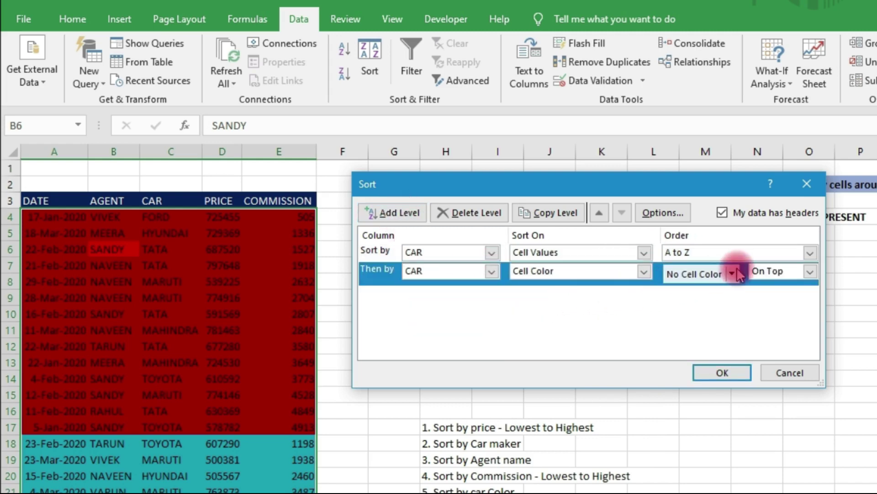
left_click(734, 274)
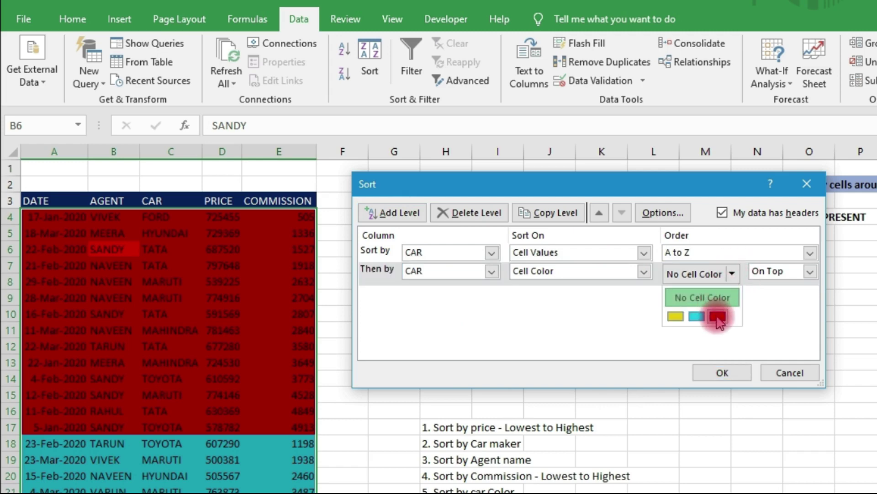
left_click(697, 317)
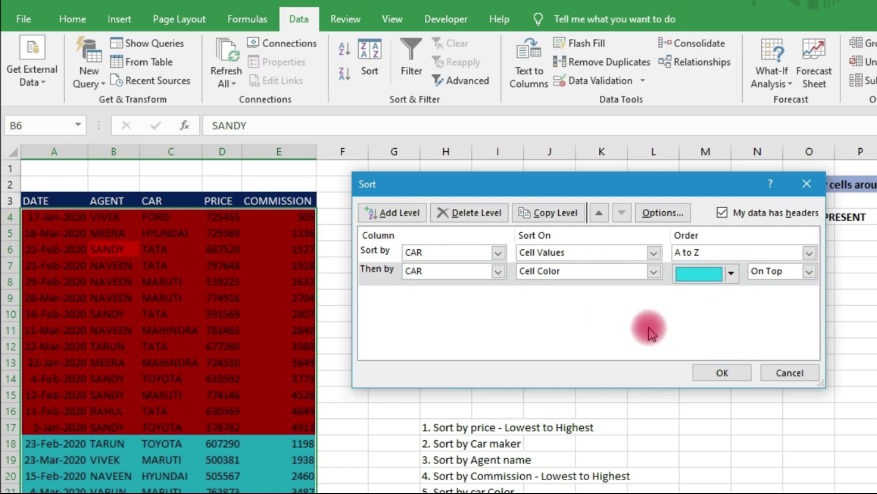
left_click(723, 372)
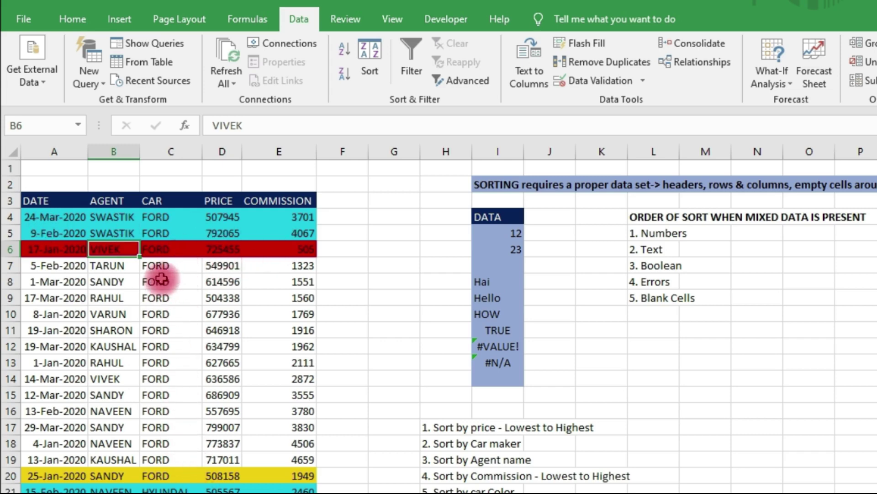
scroll(211, 411, "down", 3)
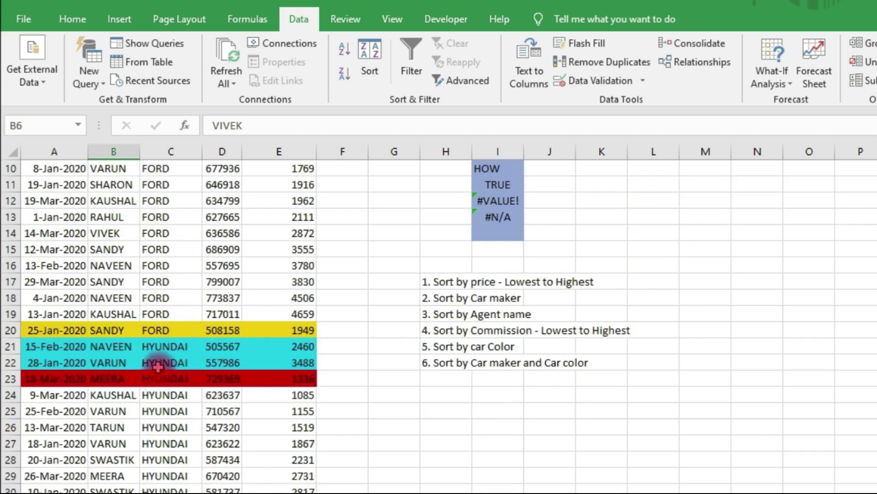
scroll(174, 361, "down", 6)
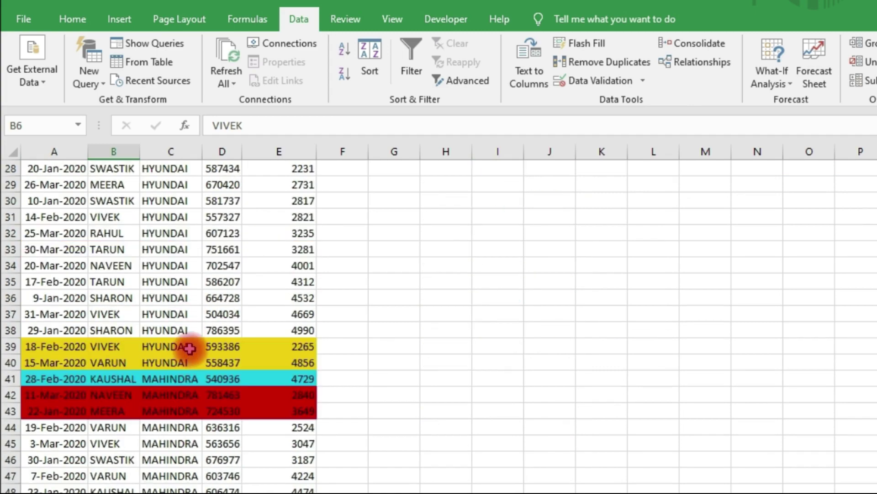
scroll(180, 323, "up", 7)
scroll(189, 350, "up", 2)
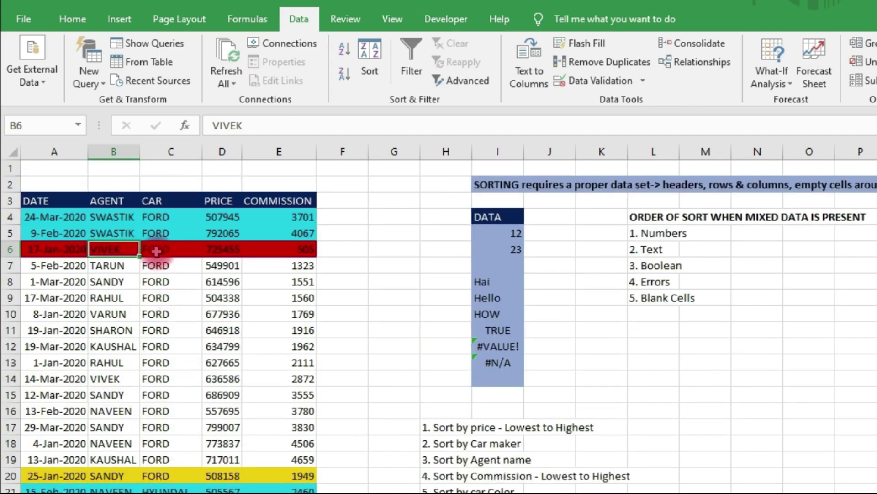
Step: Insert a CAR sort level by cell colour with red on top, between the A to Z level and the turquoise level
left_click(372, 57)
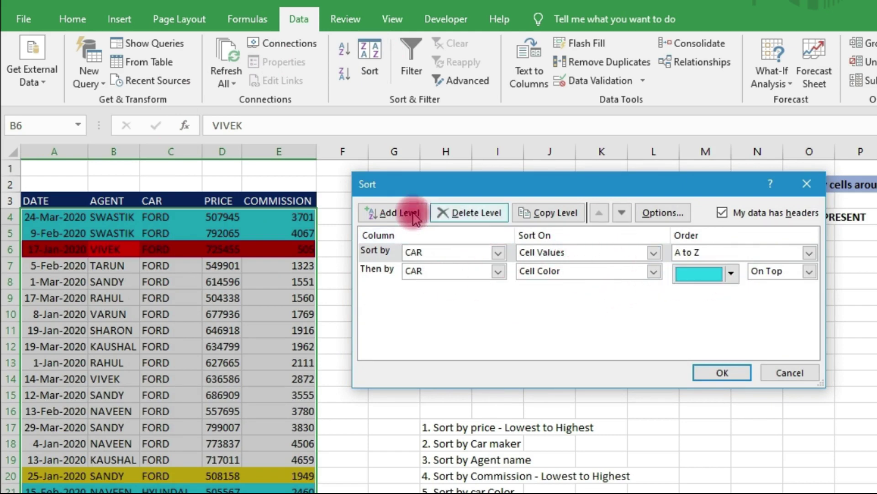
left_click(391, 212)
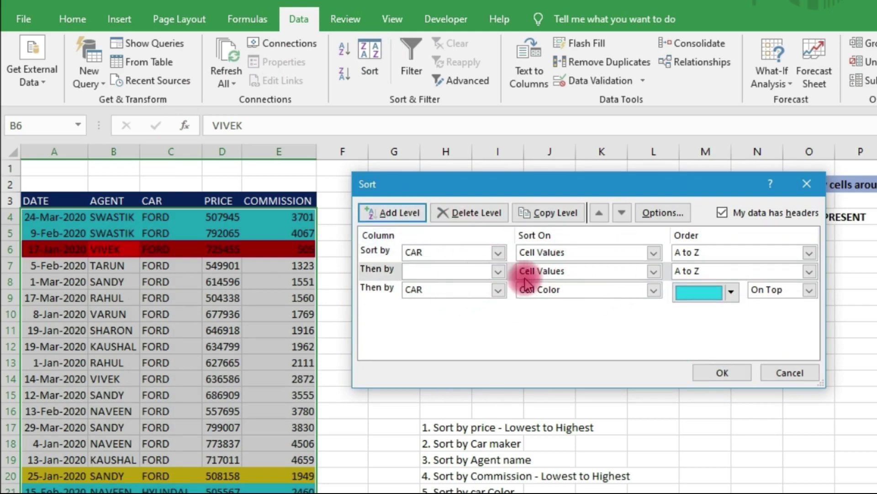
left_click(601, 213)
left_click(620, 214)
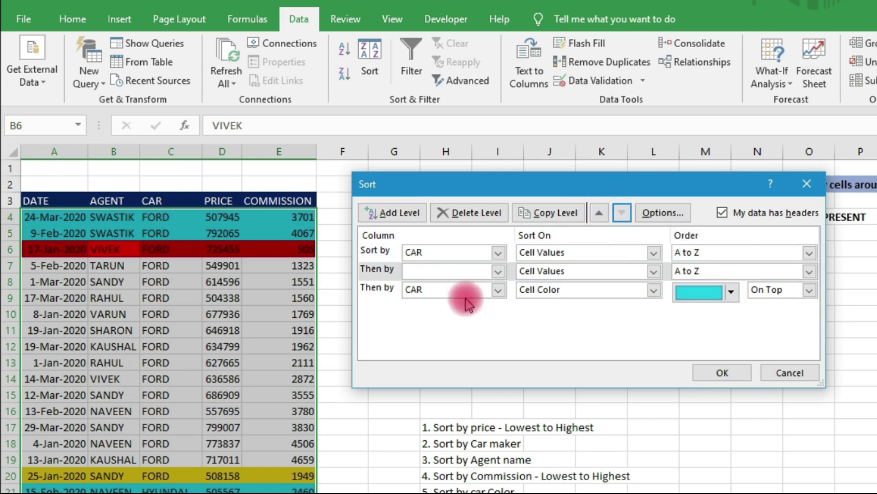
left_click(499, 272)
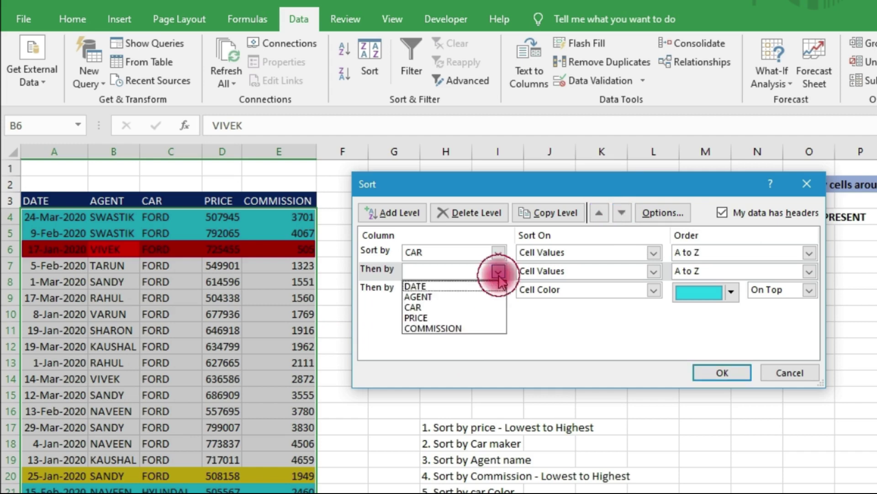
left_click(458, 307)
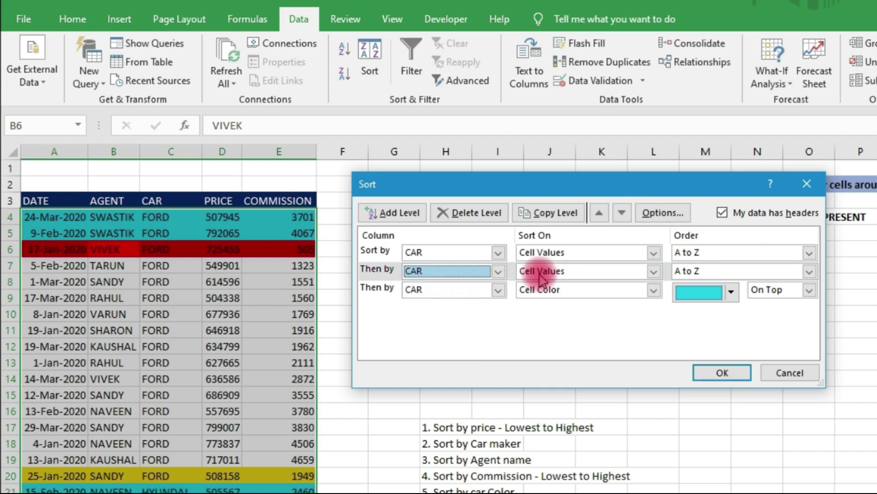
left_click(654, 271)
left_click(567, 298)
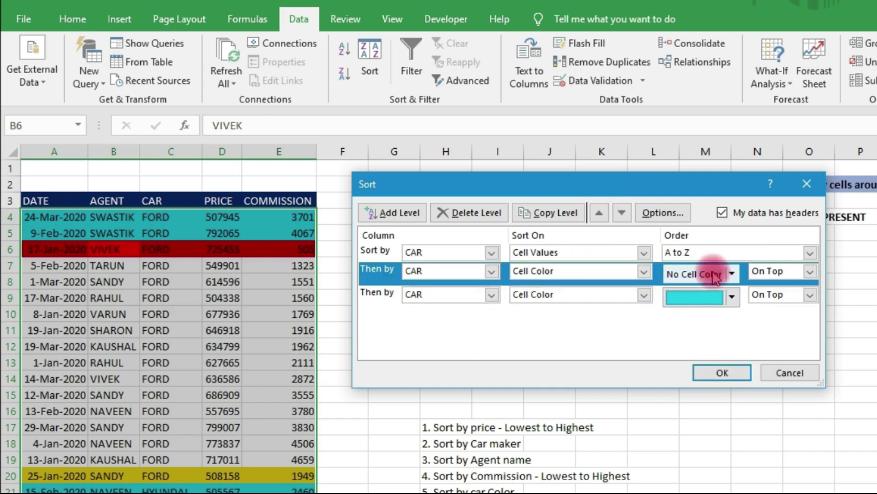
left_click(733, 274)
left_click(693, 316)
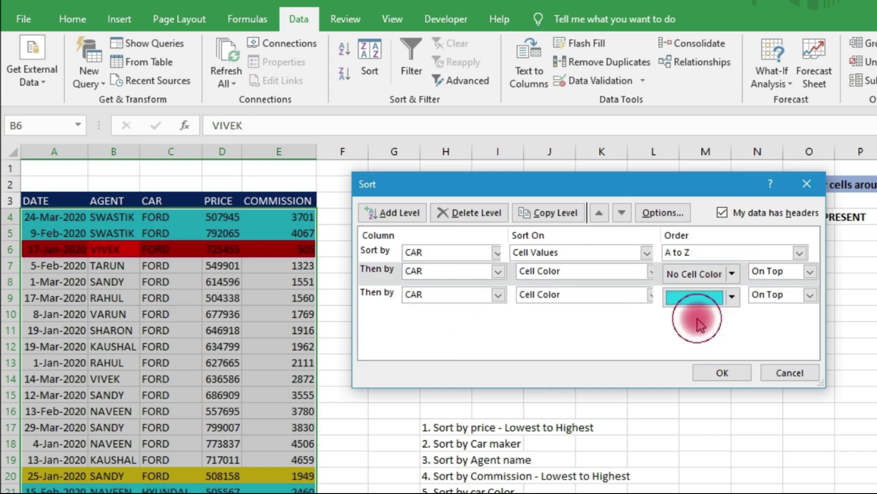
left_click(453, 339)
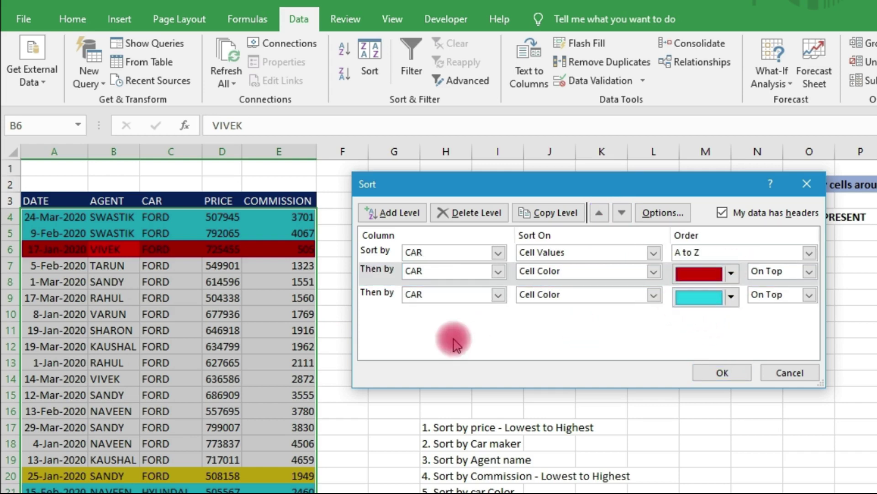
Step: Insert a CAR cell colour level with yellow on top between the red and turquoise levels, and apply the sort
left_click(389, 212)
left_click(498, 294)
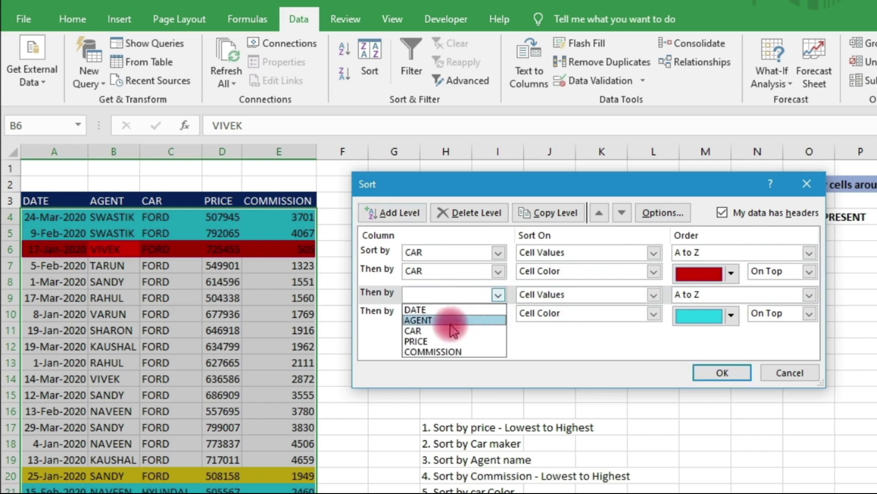
left_click(440, 330)
left_click(653, 294)
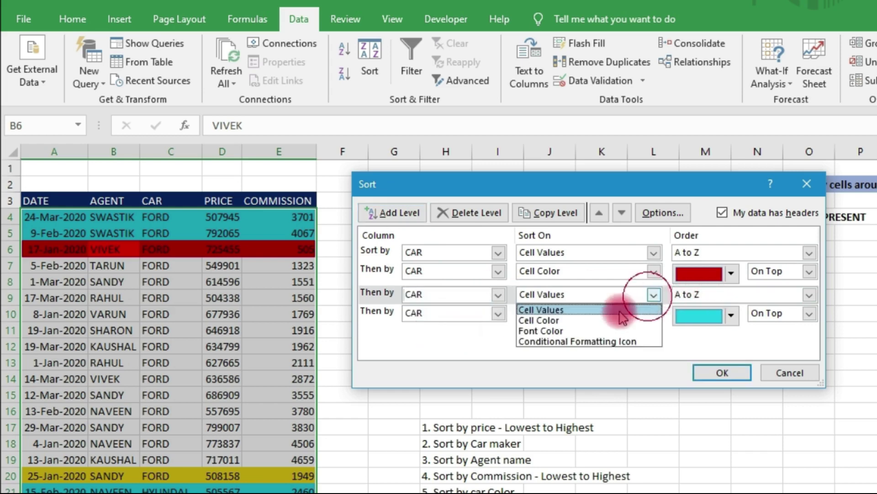
left_click(571, 320)
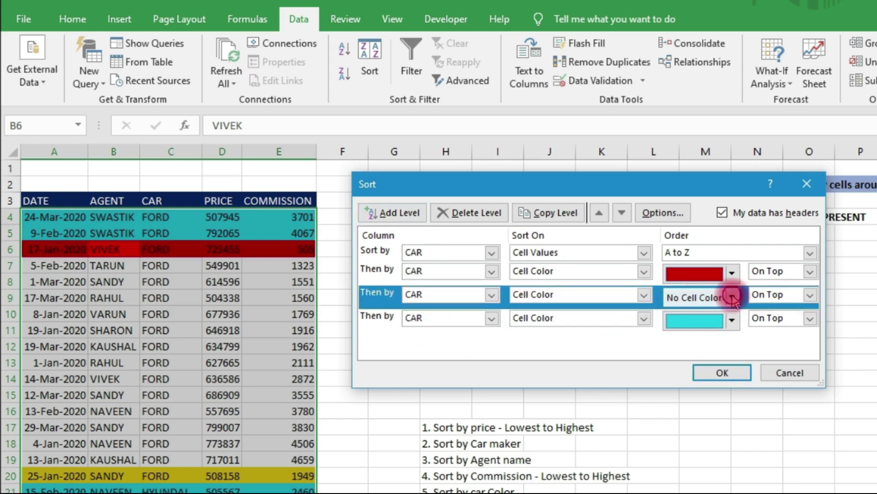
left_click(732, 297)
left_click(676, 340)
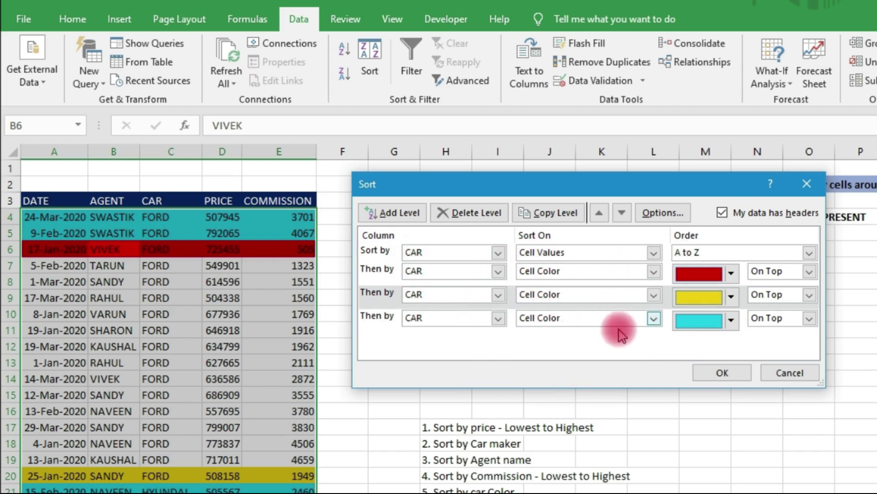
left_click(722, 373)
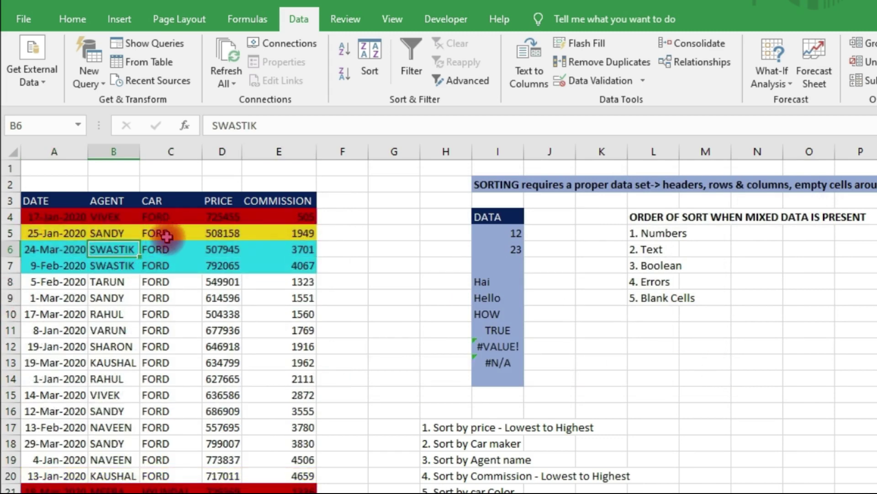
Step: Look through the car sales table to check the order of the colours within each car maker
scroll(174, 319, "down", 3)
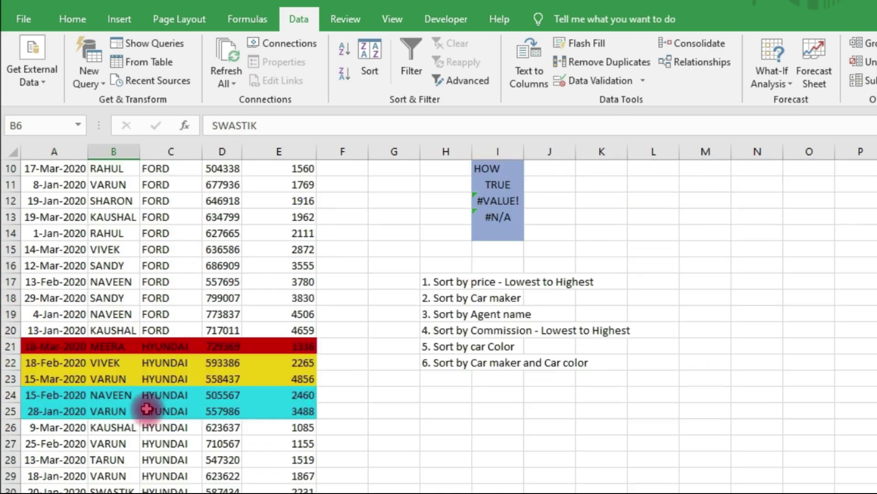
scroll(195, 381, "down", 1)
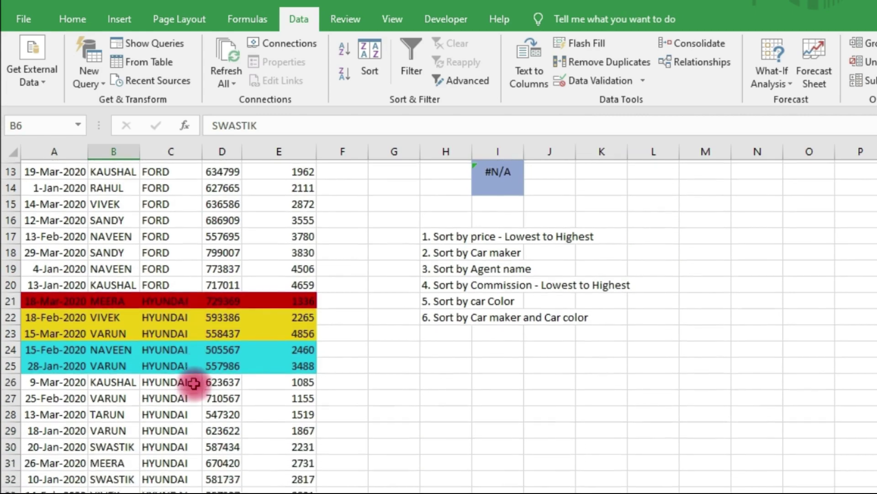
scroll(176, 359, "down", 12)
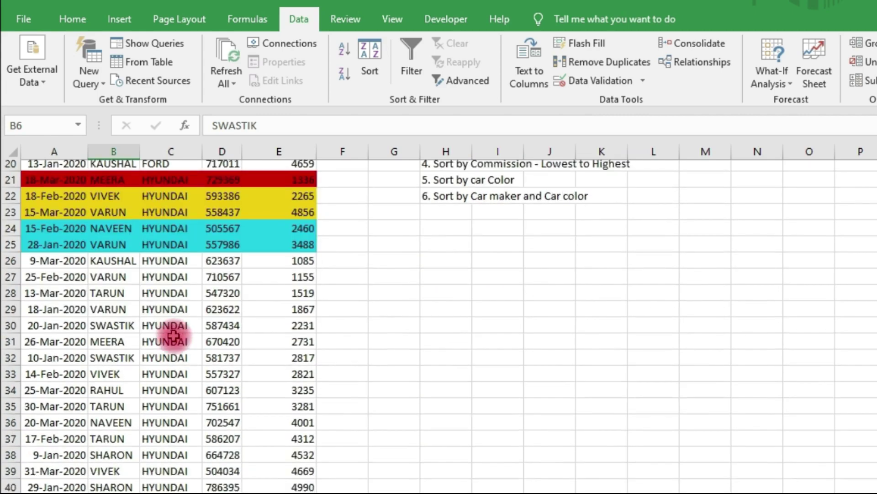
scroll(210, 288, "up", 16)
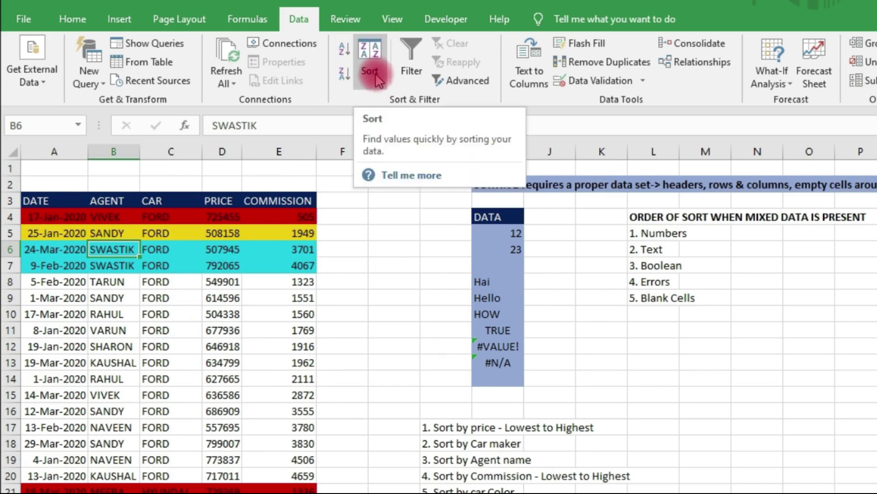
scroll(361, 59, "up", 4)
left_click(299, 20)
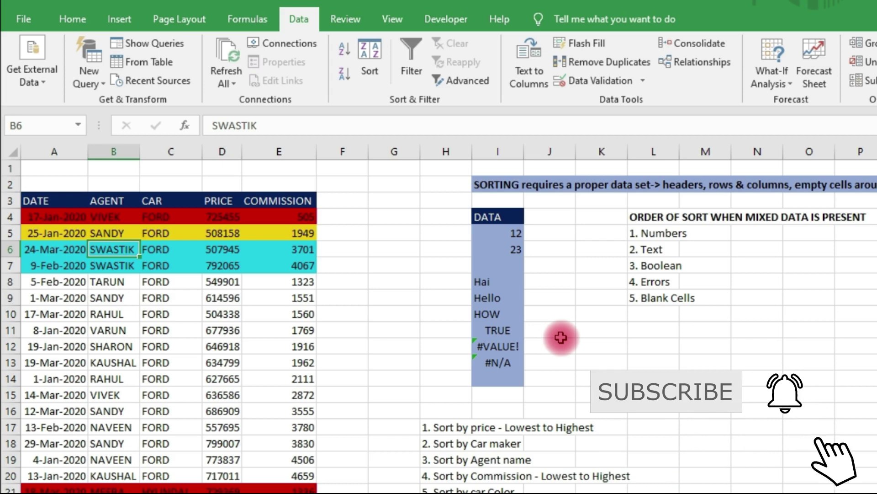
scroll(564, 325, "down", 2)
scroll(567, 320, "up", 2)
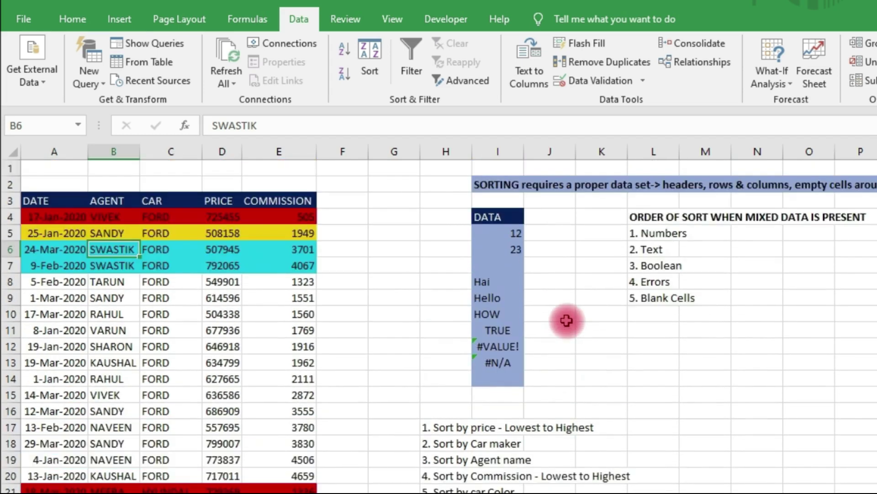